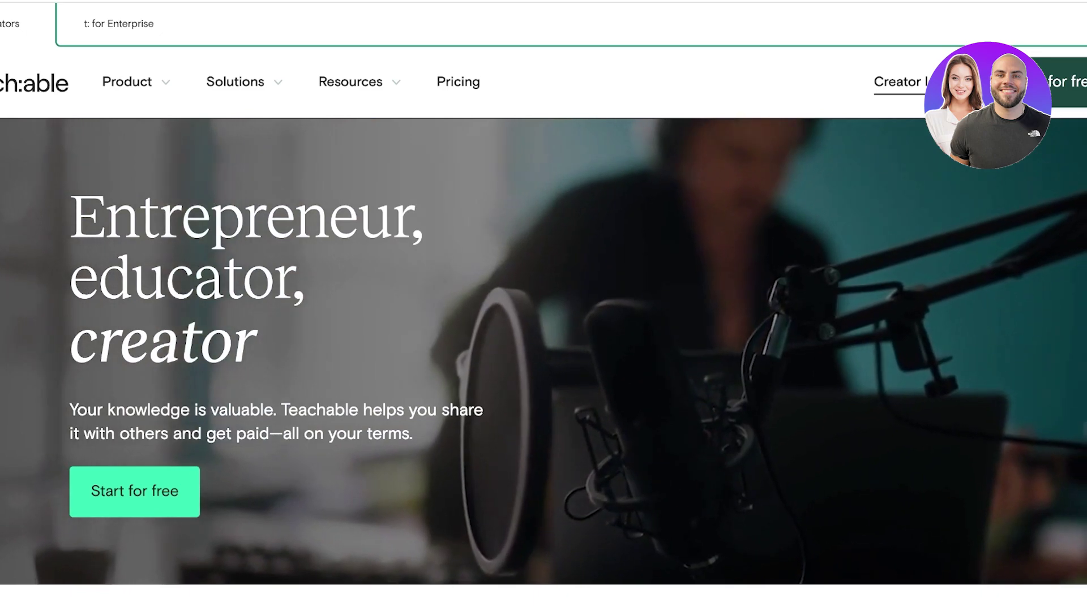
- Enter your full name and e-mail address in the Teachable sign-up form
scroll(543, 306, "down", 10)
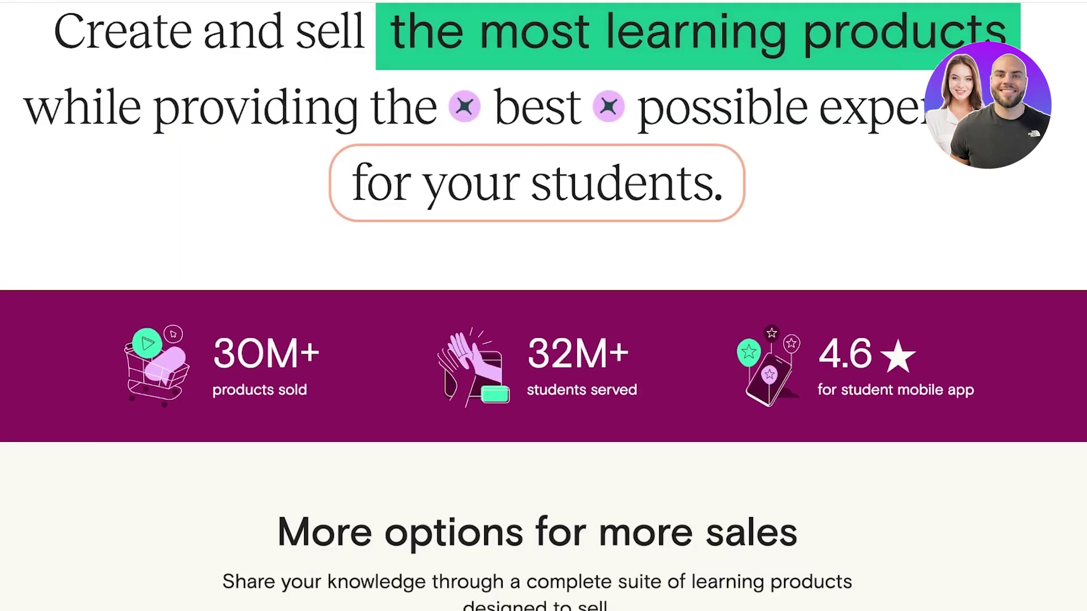
scroll(544, 306, "down", 3)
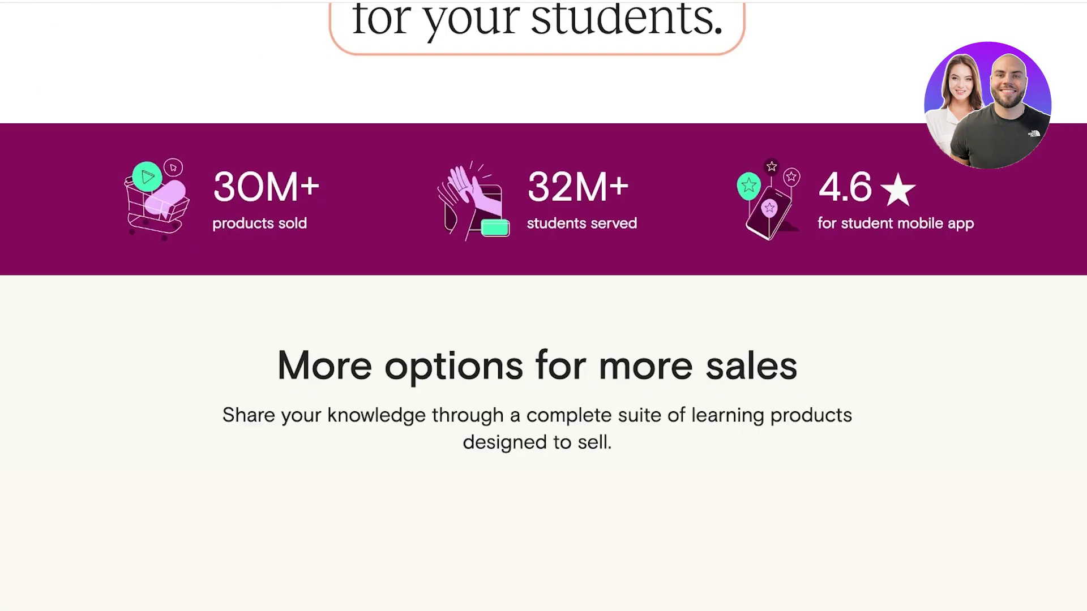
scroll(543, 306, "down", 10)
scroll(544, 305, "up", 5)
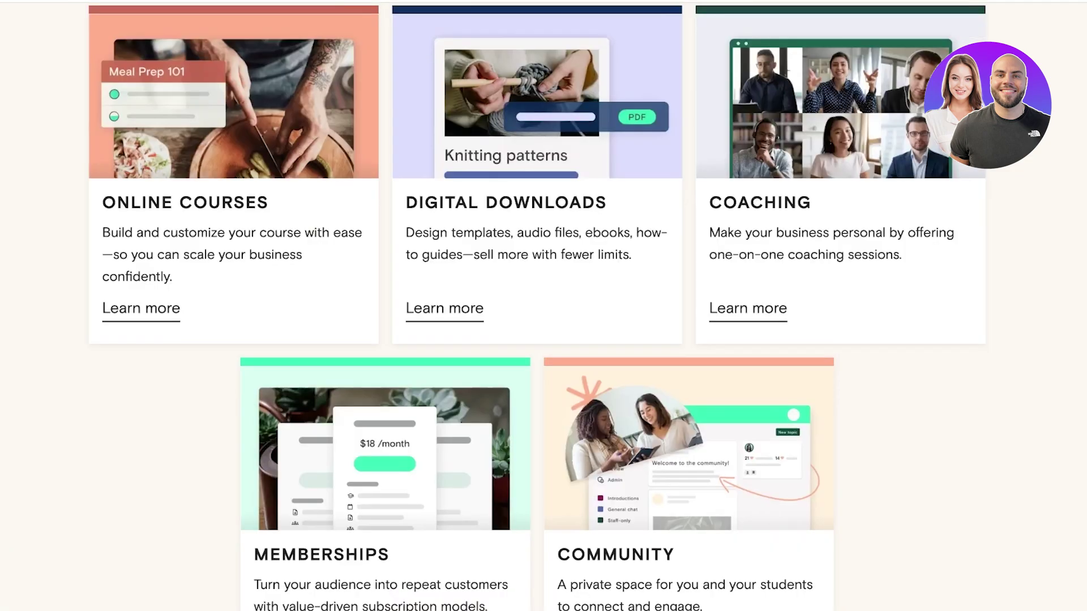
scroll(543, 305, "up", 1)
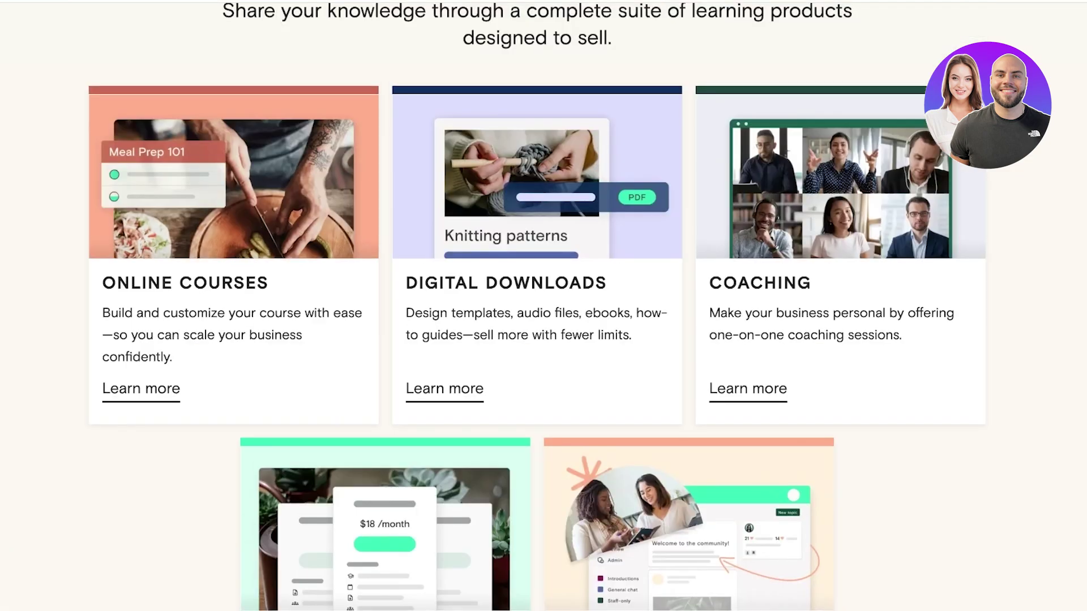
scroll(543, 306, "down", 1)
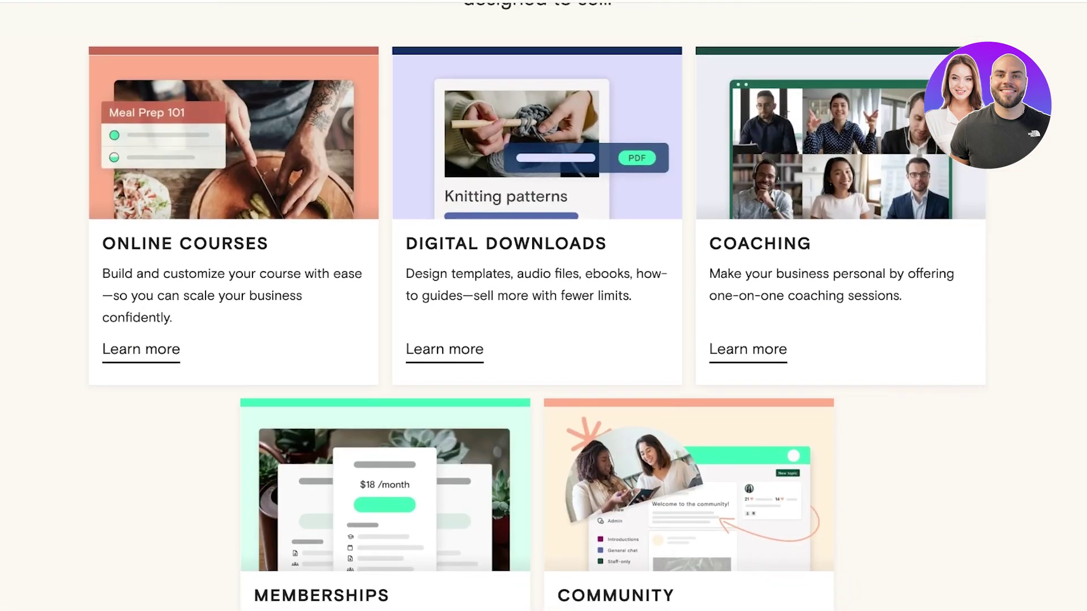
scroll(543, 306, "down", 1)
scroll(543, 306, "down", 8)
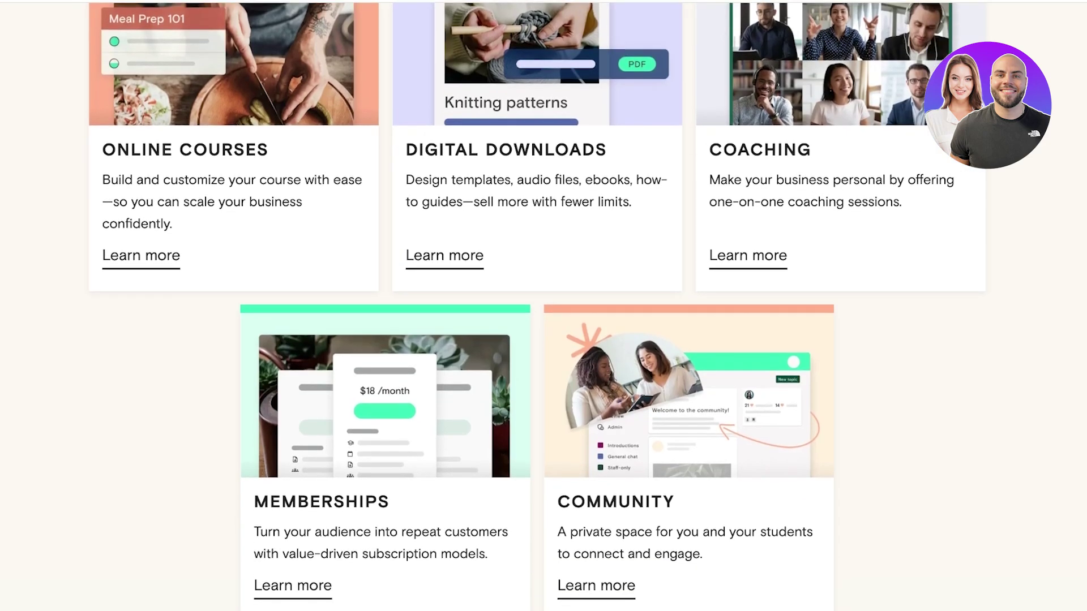
scroll(543, 306, "down", 15)
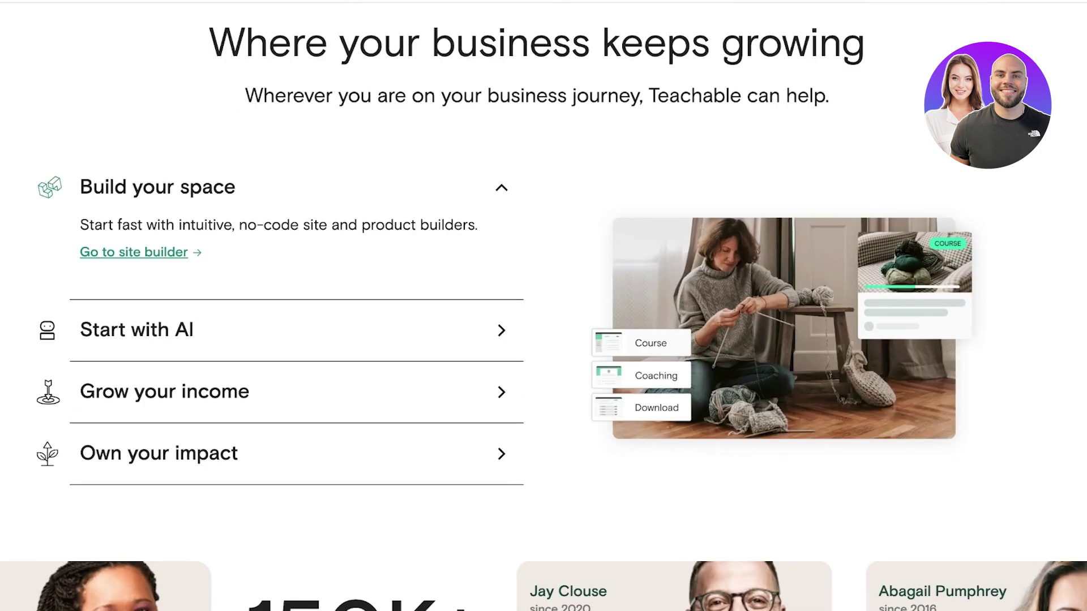
scroll(543, 305, "down", 2)
scroll(543, 306, "up", 1)
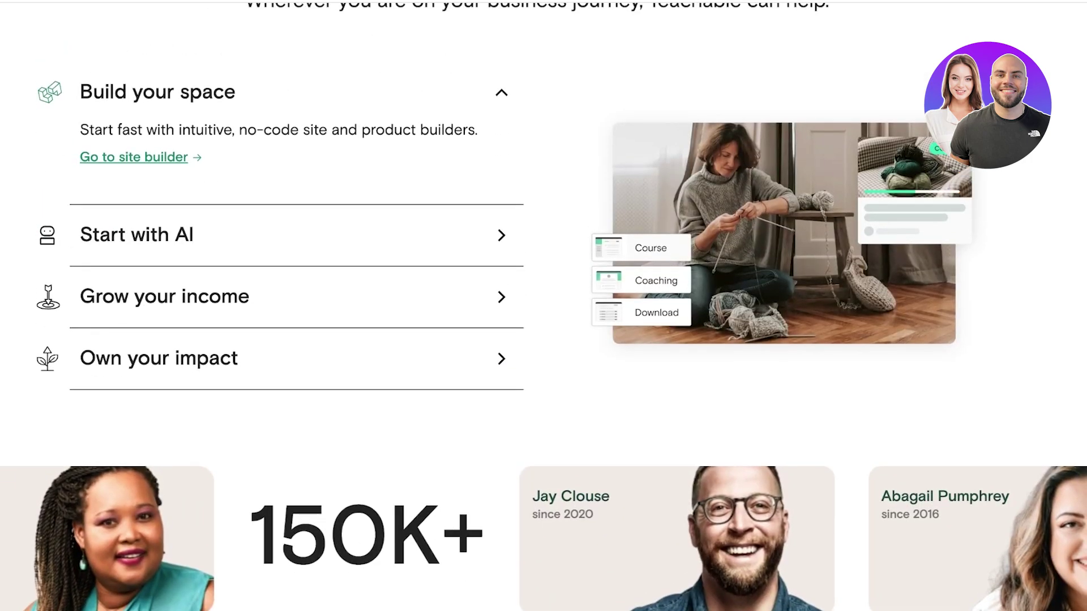
scroll(543, 306, "up", 20)
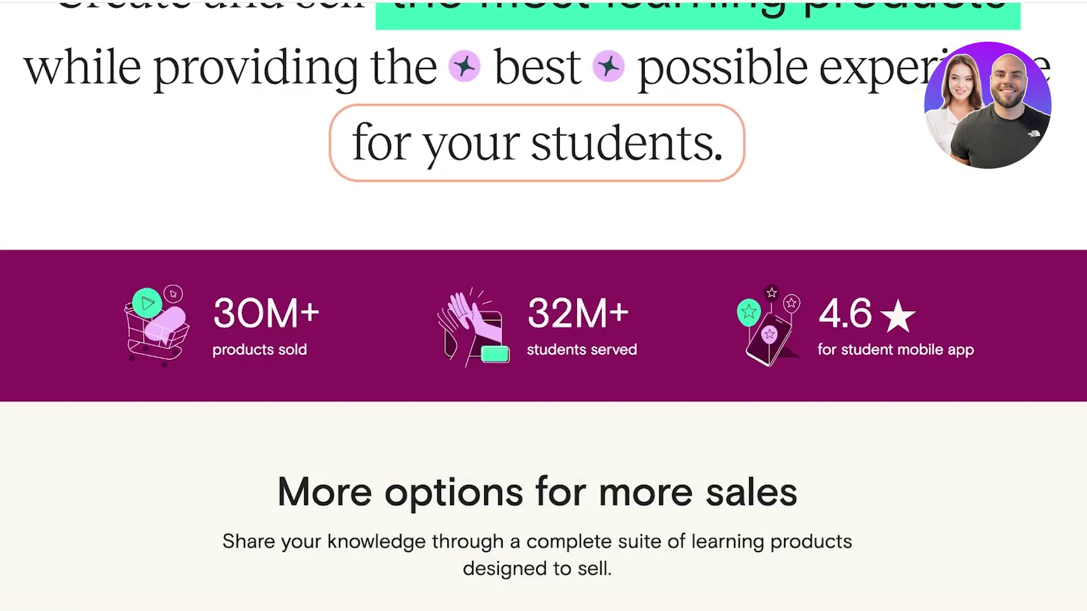
scroll(543, 306, "up", 15)
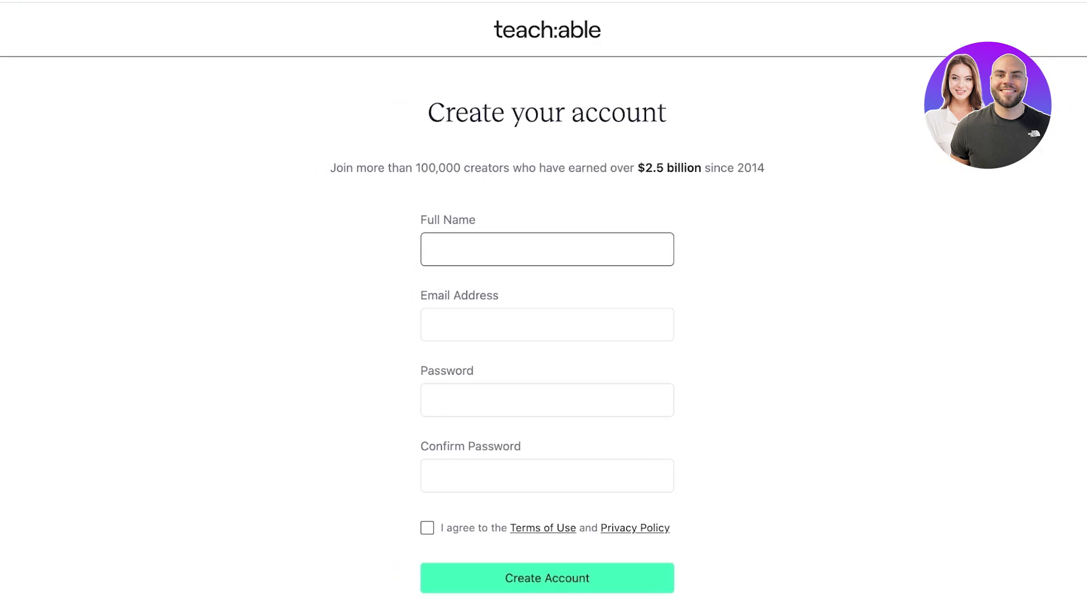
key("Tab")
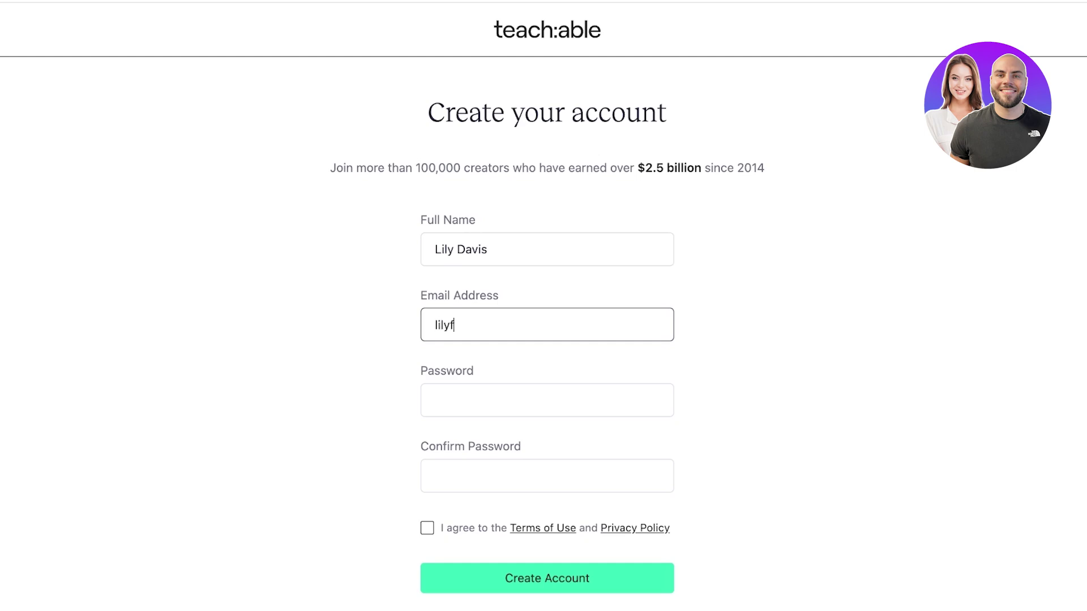
key("Tab")
- Enter and confirm the account password, accept the terms, and create the account
type("•••••")
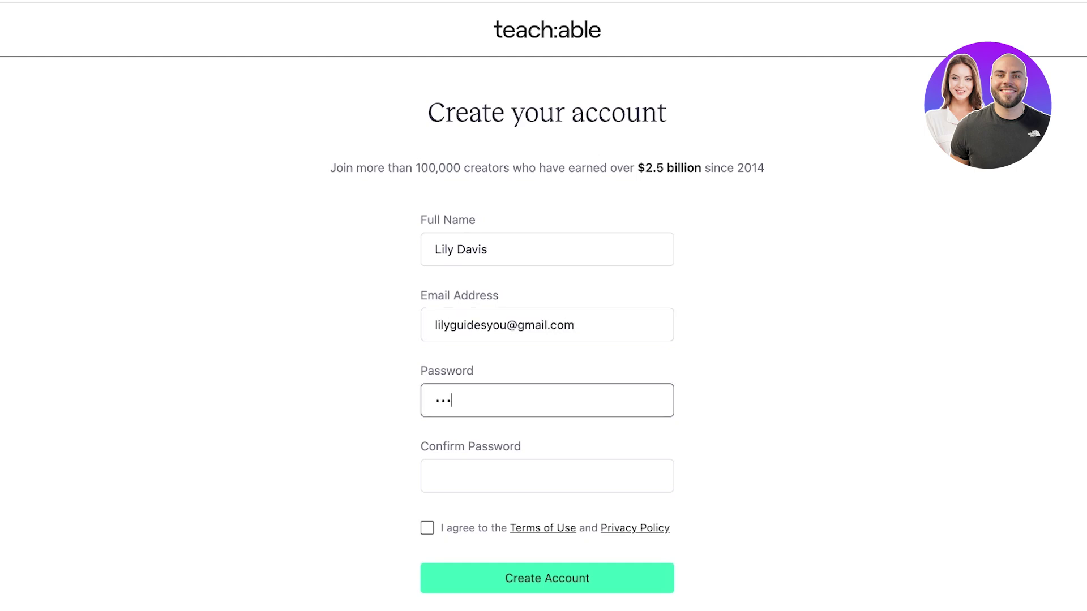
type("••••")
key("Tab")
type("•••••••••")
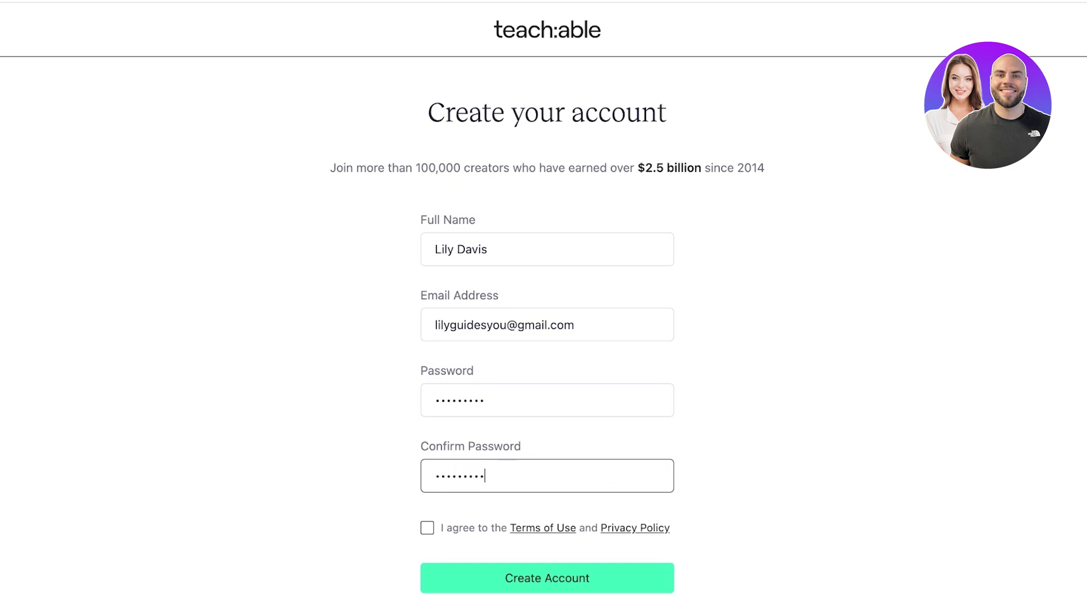
key("Tab")
key("space")
key("Tab")
key("Return")
scroll(544, 306, "down", 2)
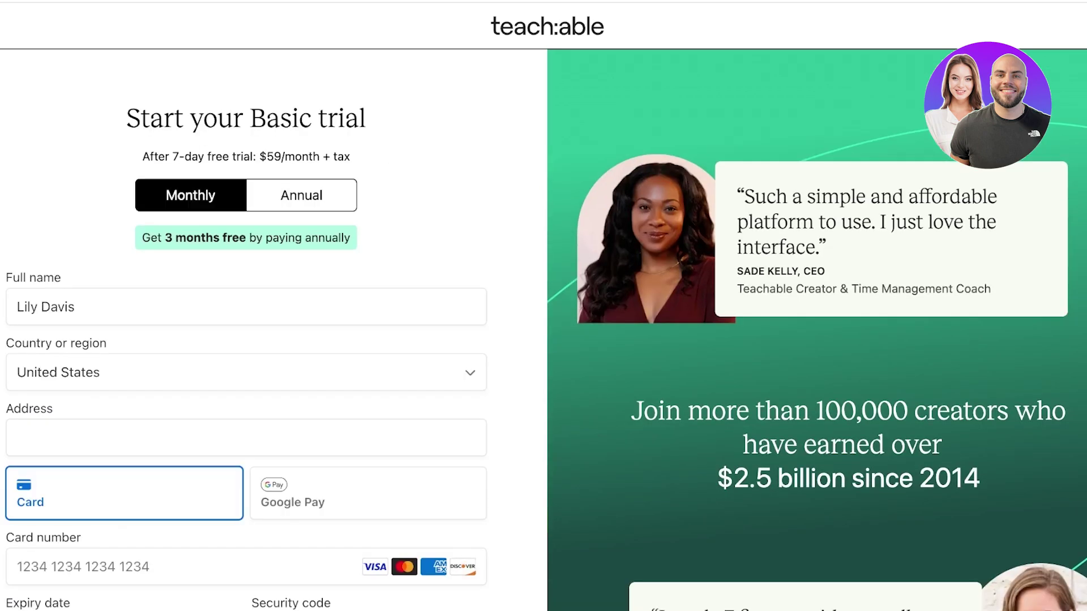
- Highlight the 7-day free trial price line on the Basic trial checkout page
left_click_drag(154, 156, 251, 156)
scroll(543, 305, "down", 3)
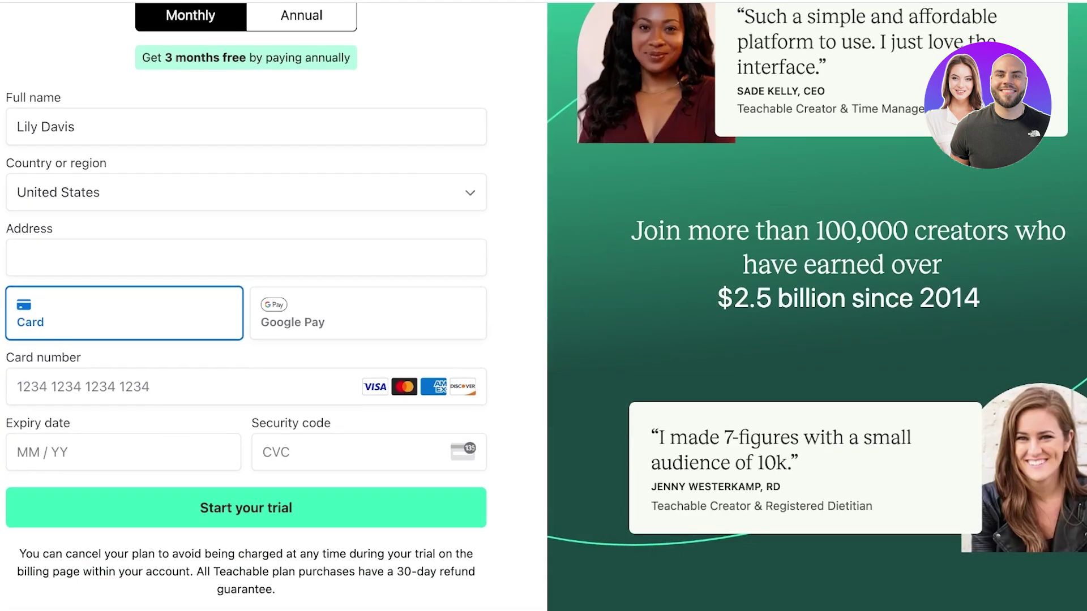
scroll(543, 306, "up", 3)
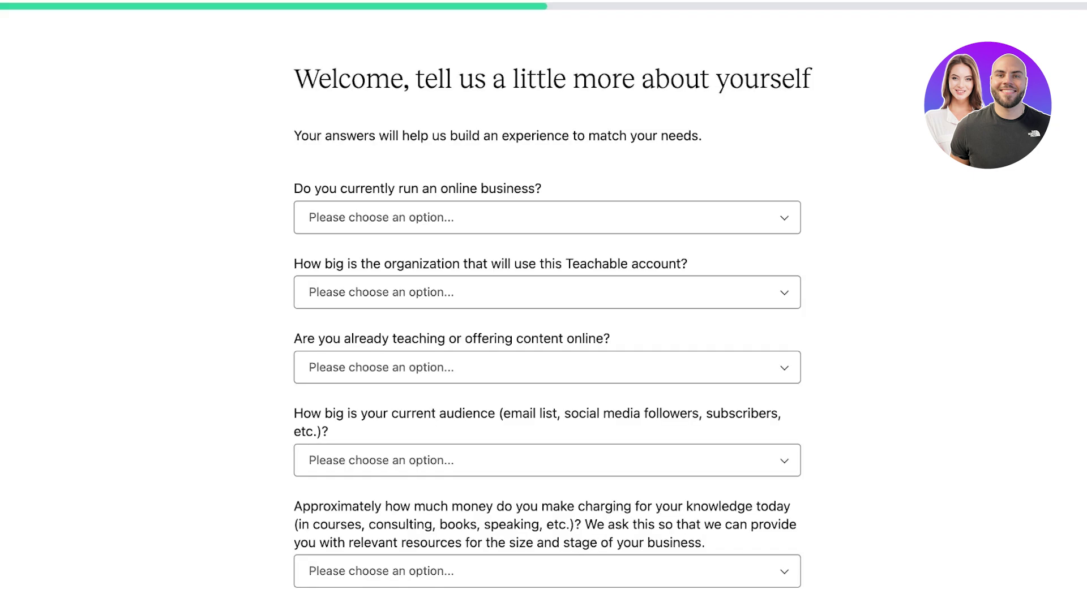
- Answer No, just exploring!, Just me, Freelancer or Consultant, and just getting started teaching
left_click(546, 218)
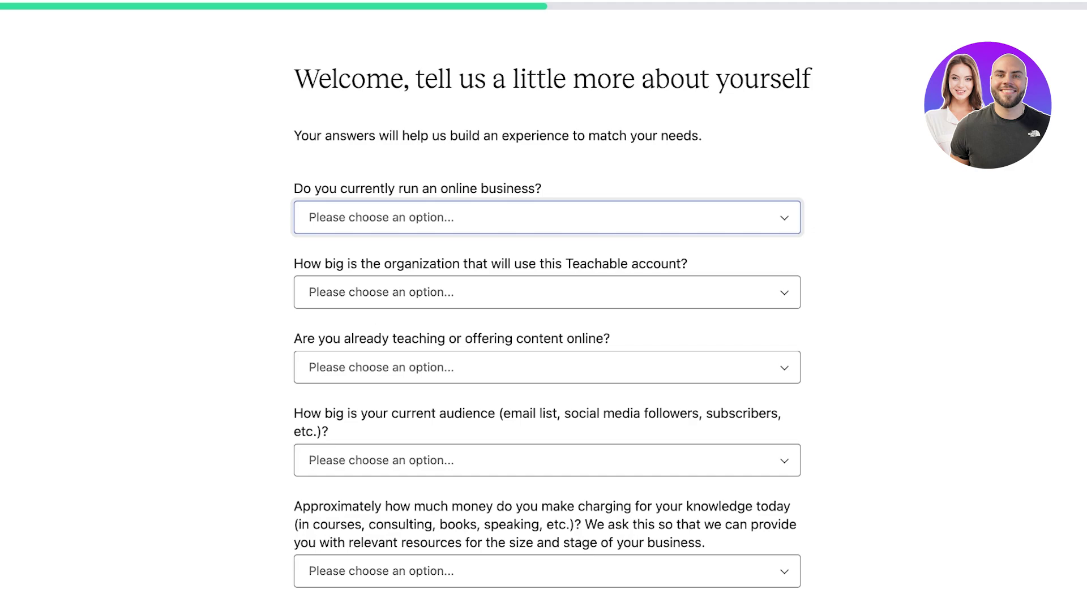
key("n")
key("Tab")
key("j")
key("Tab")
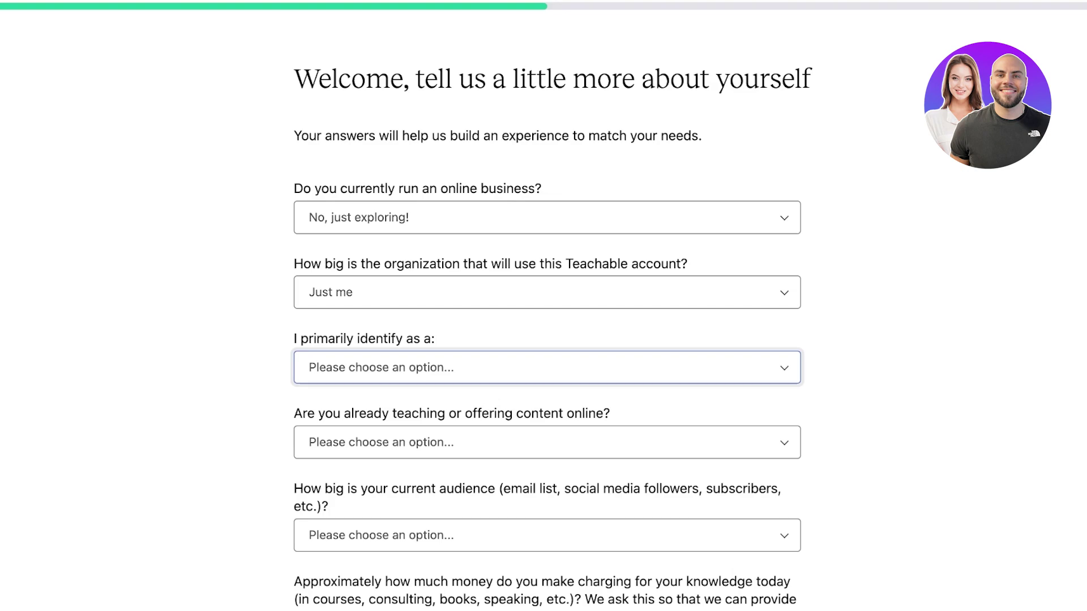
key("f")
key("Tab")
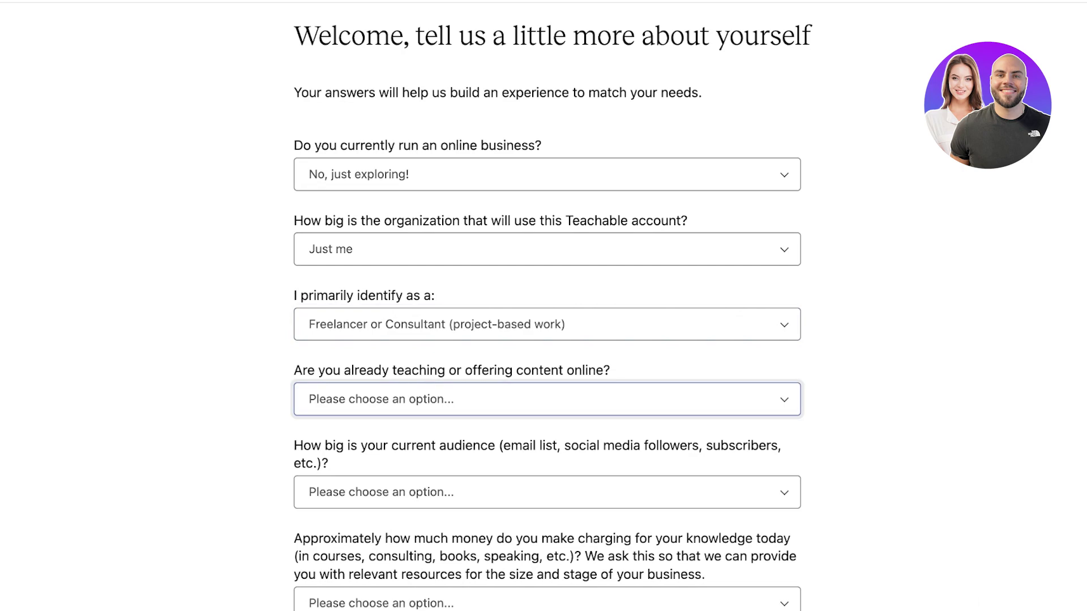
key("n")
key("Tab")
- Choose 1 - 1,000 audience, $1 - $5k revenue, A little content, 4-5 hours weekly, and submit
key("1")
key("Tab")
key("dollar")
key("Tab")
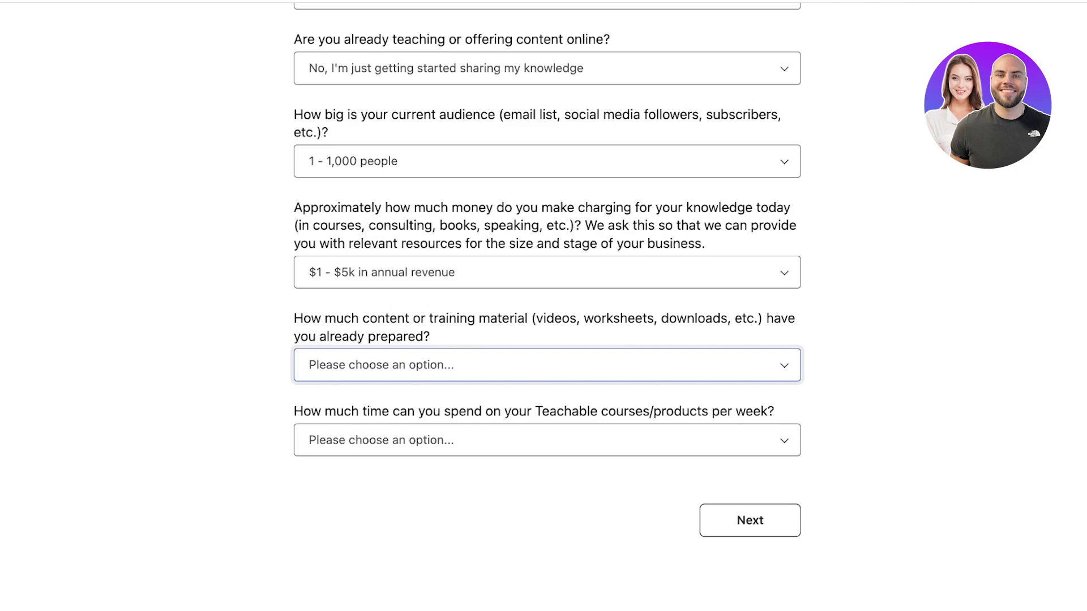
key("a")
key("Tab")
key("i")
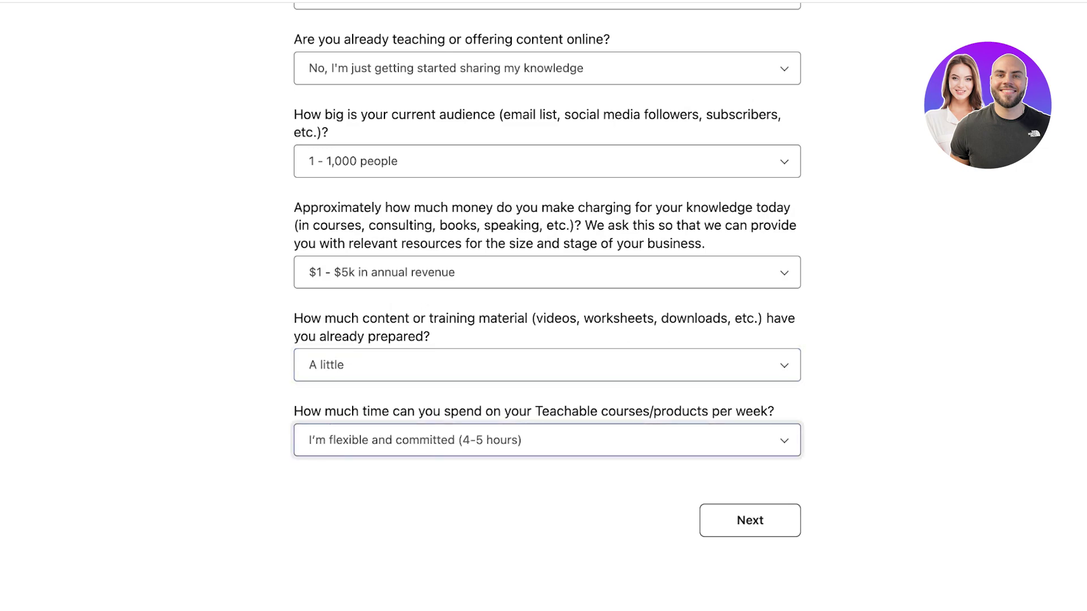
key("Tab")
key("Return")
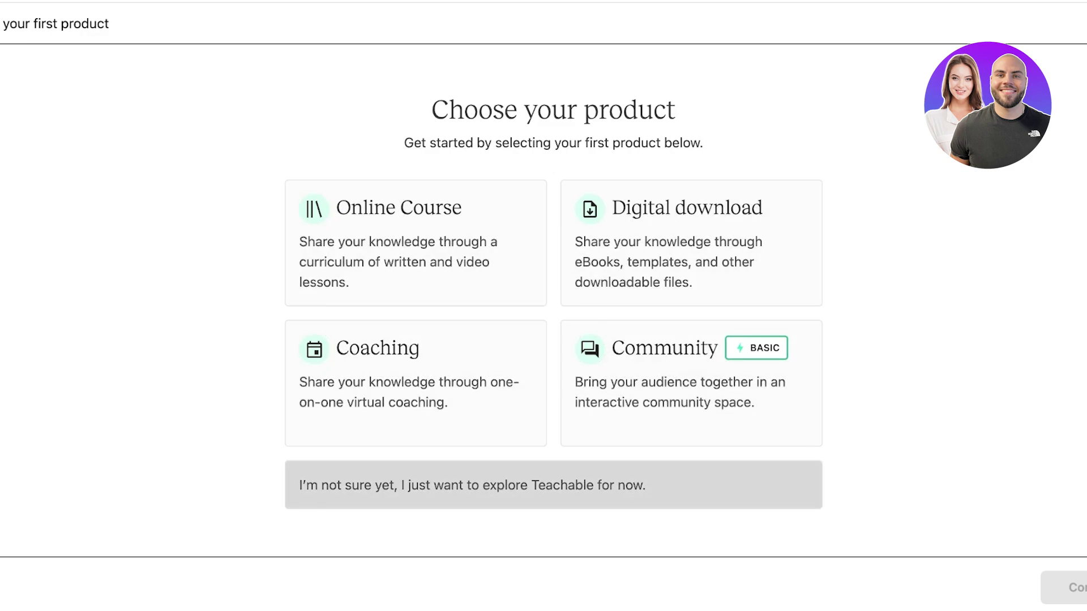
- Choose to just explore for now, then visit the Site, Sales and Home pages
left_click(553, 485)
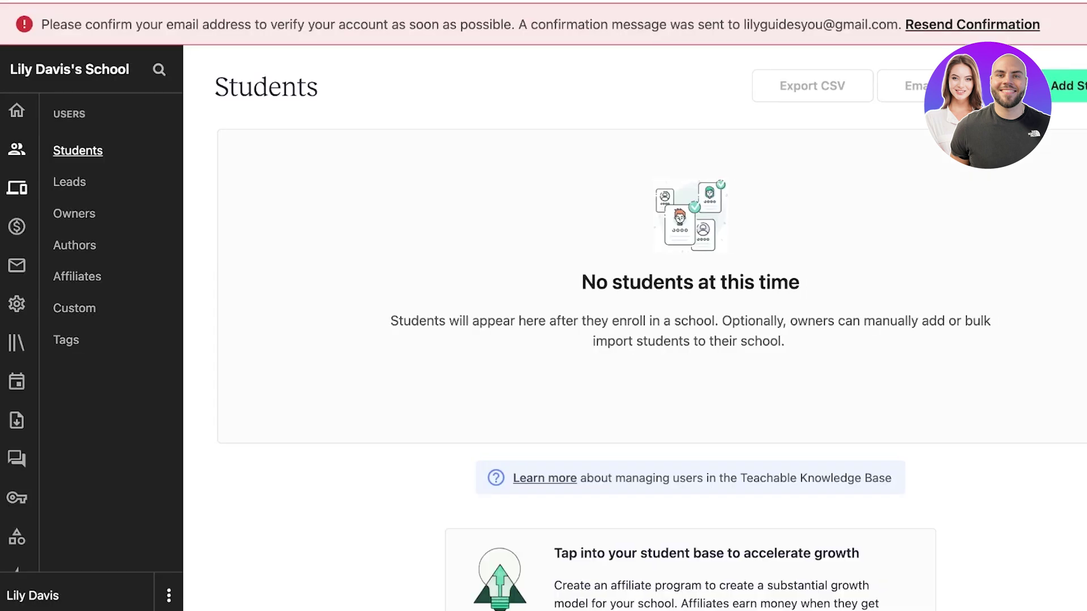
left_click(16, 188)
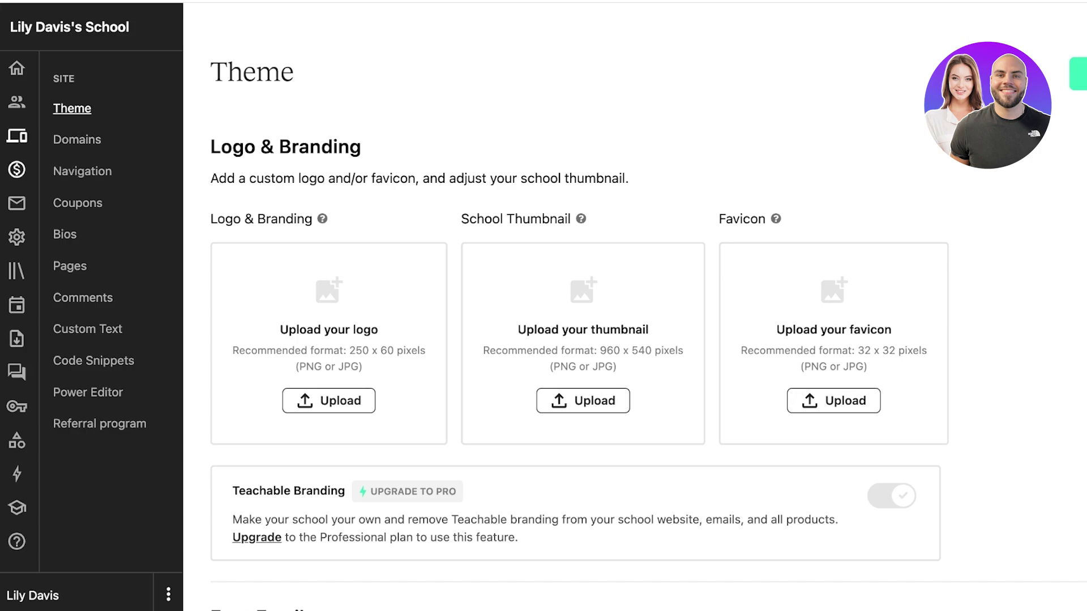
left_click(17, 169)
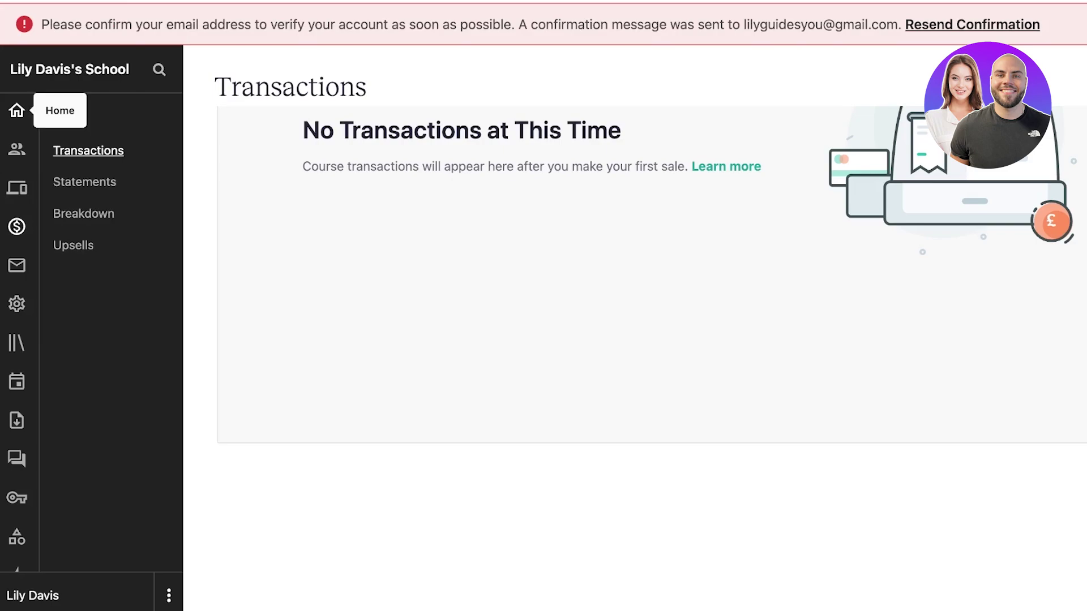
left_click(17, 110)
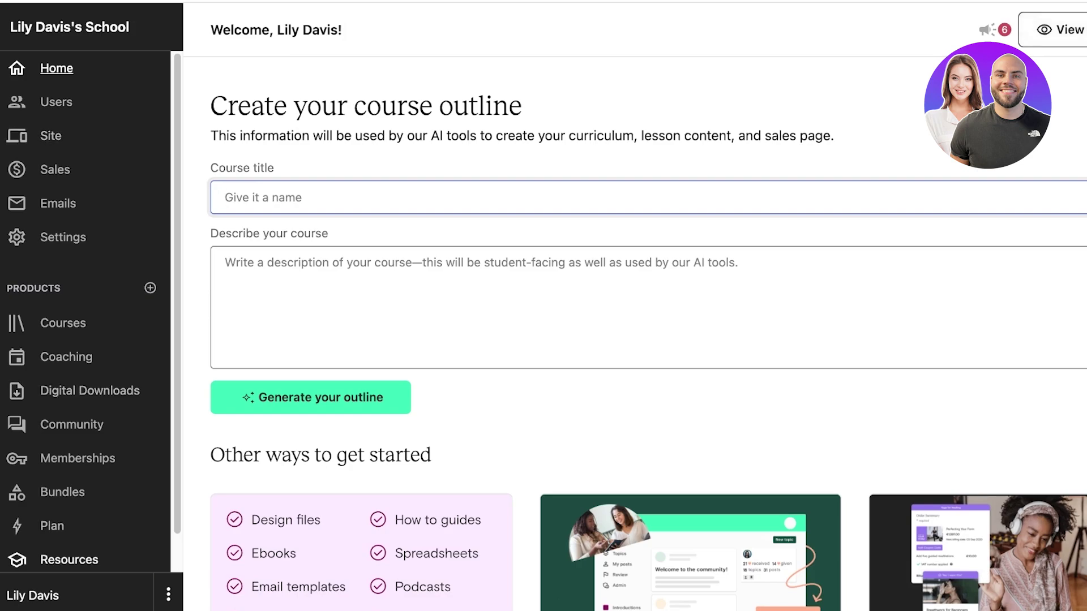
scroll(68, 543, "down", 1)
scroll(90, 311, "up", 1)
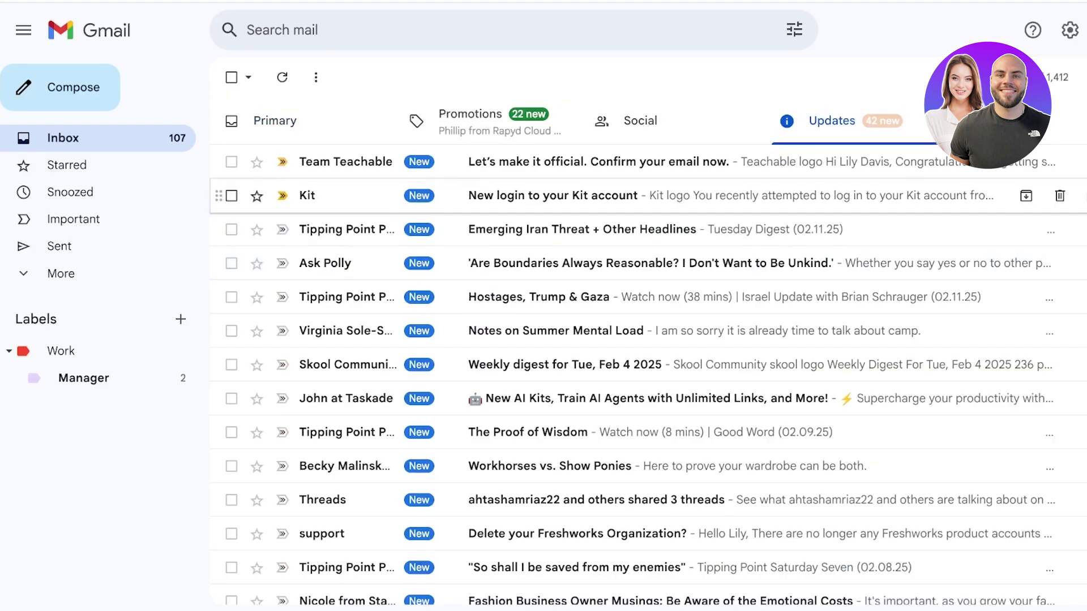
- Open Team Teachable's confirm-your-email message in Gmail
left_click(594, 162)
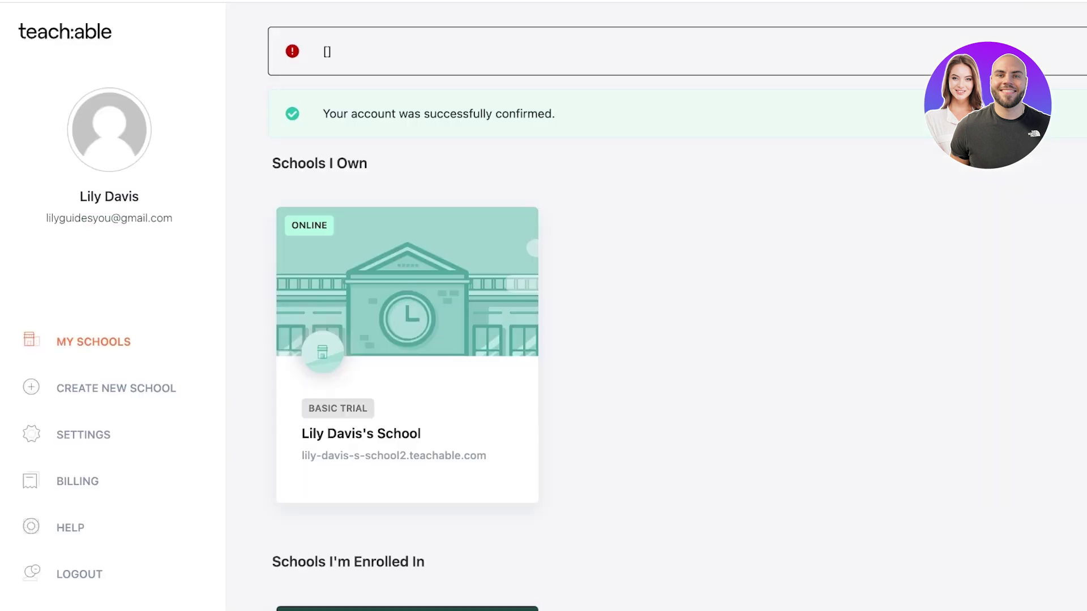
- Switch the school preview from Preview as student to Preview as public
scroll(657, 317, "down", 3)
scroll(407, 227, "up", 2)
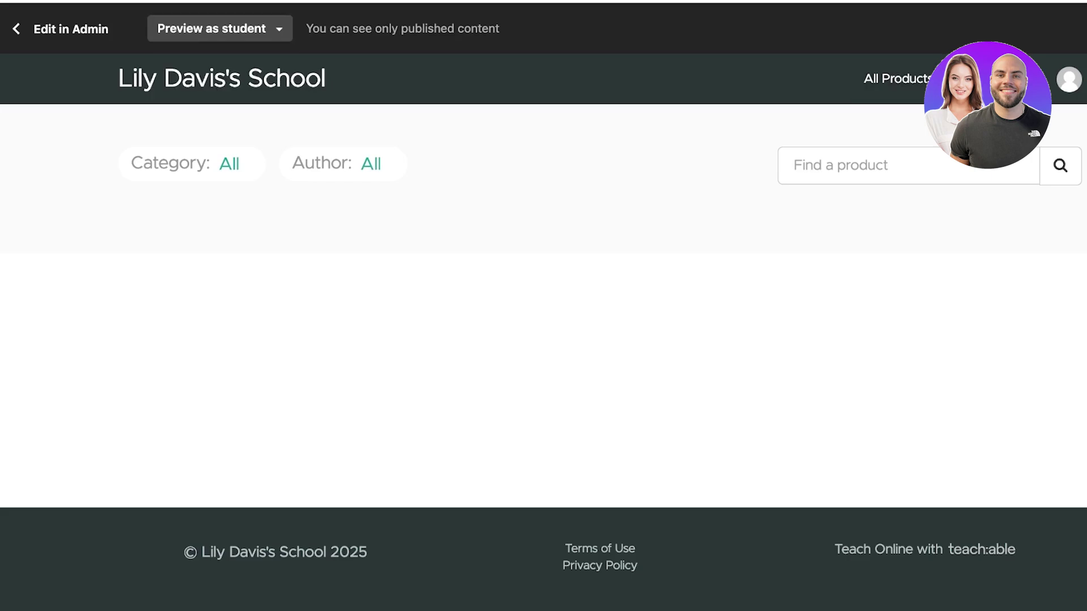
left_click(219, 29)
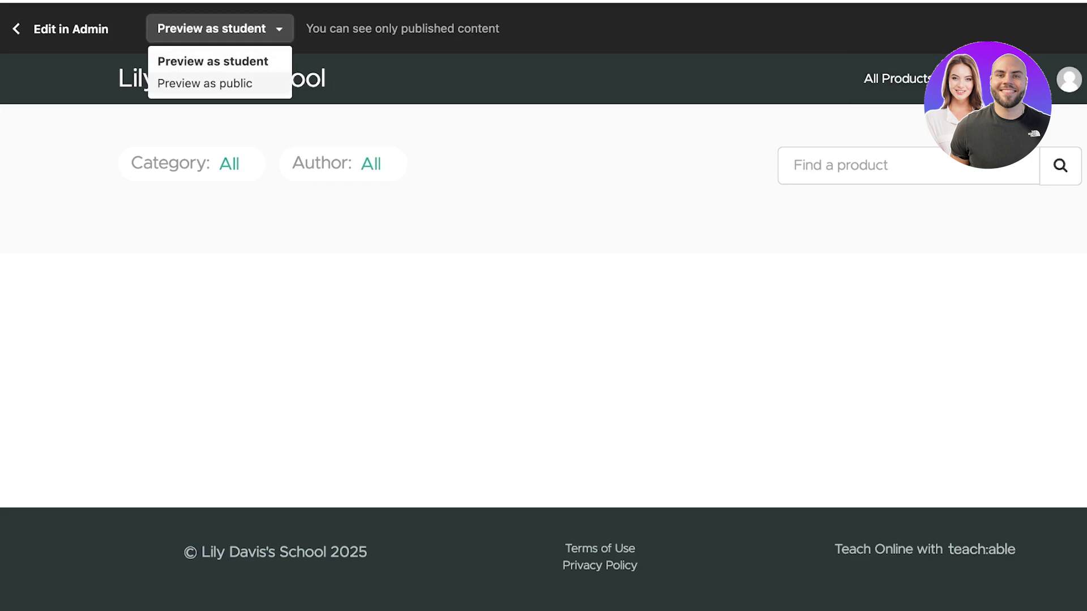
left_click(204, 83)
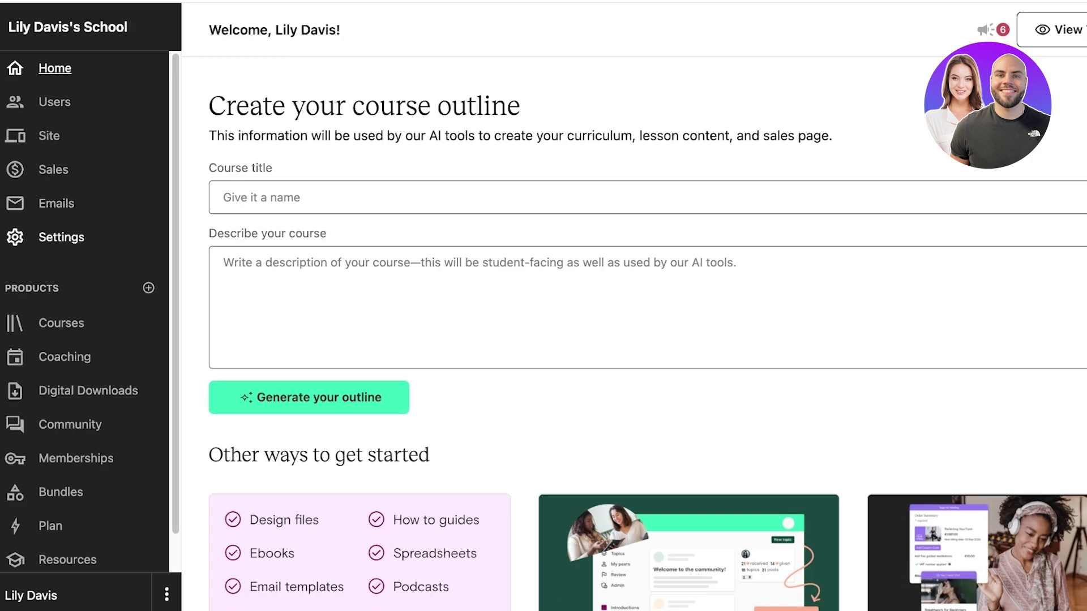
- In General settings, rename the school to 'Lizz Makeup Academy'
left_click(61, 237)
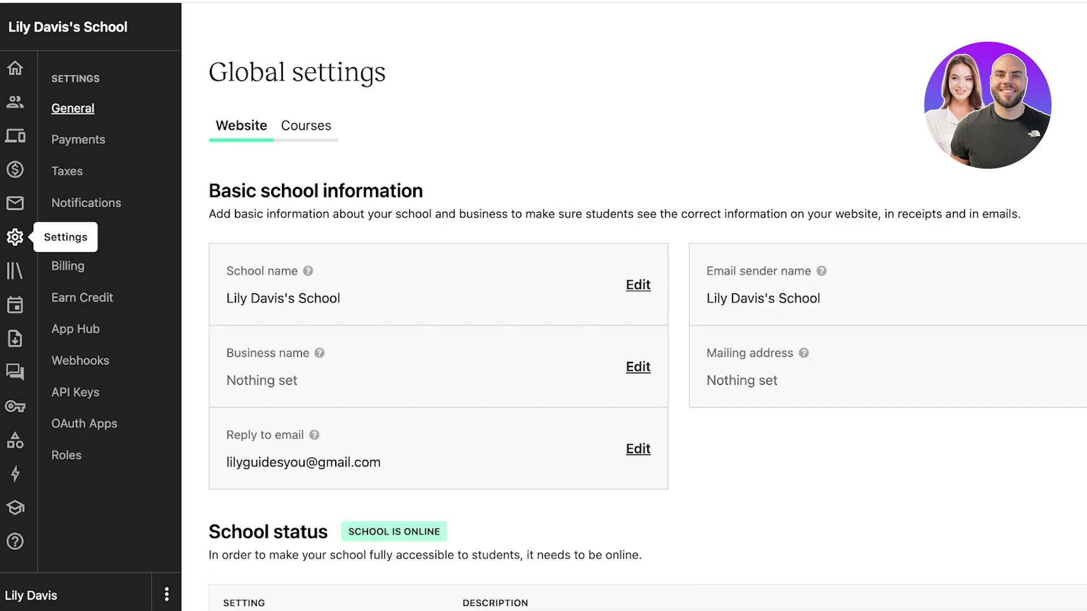
scroll(623, 340, "down", 2)
scroll(622, 340, "up", 1)
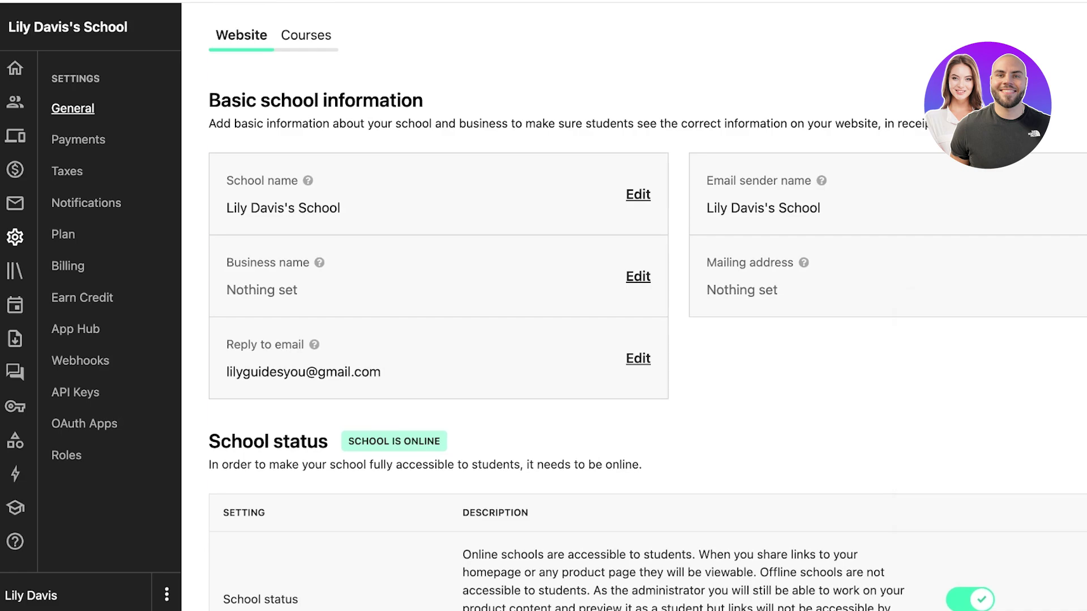
left_click(637, 194)
key("ctrl+a")
type("Makeup")
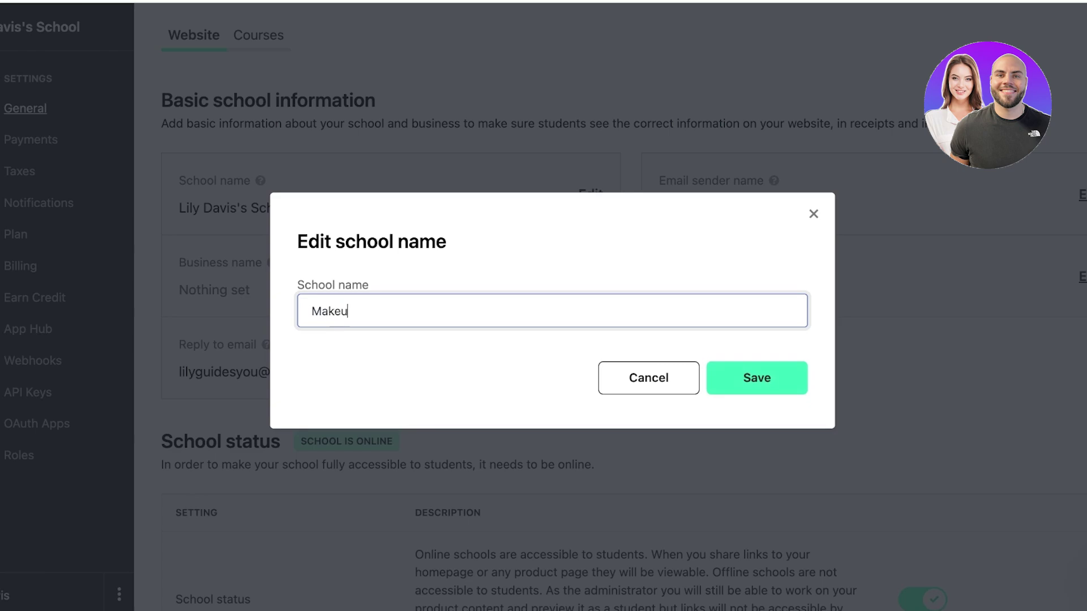
key("BackSpace")
key("BackSpace")
key("BackSpace")
key("BackSpace")
key("BackSpace")
key("BackSpace")
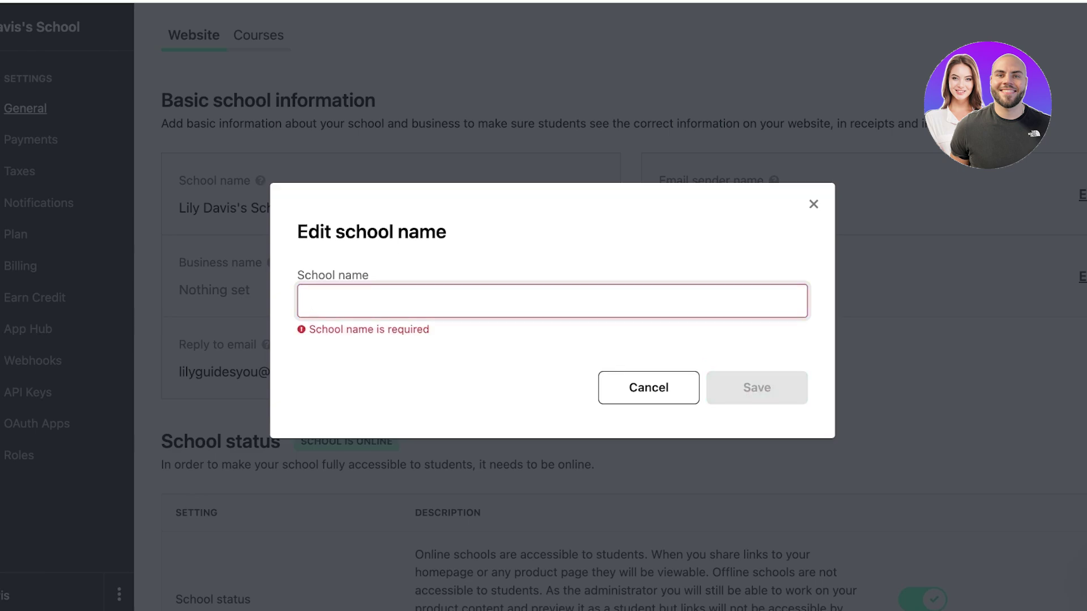
type("Lizz Makeup S")
key("BackSpace")
type("Academy")
key("Return")
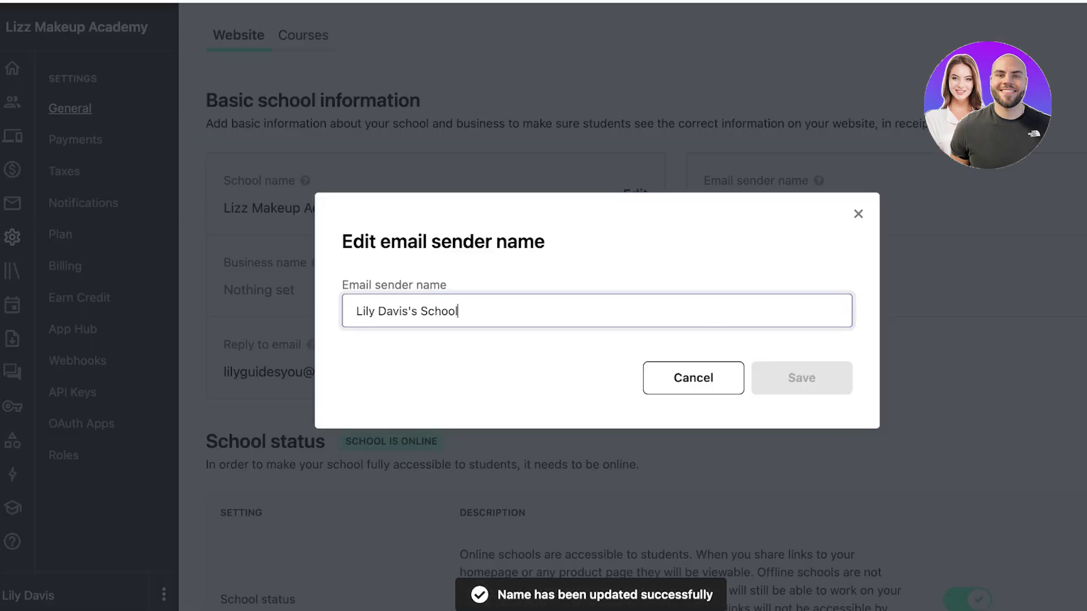
- Set the email sender name to 'Lizz' and the business name to 'Lizz Makeup Academy'
type("Lizz")
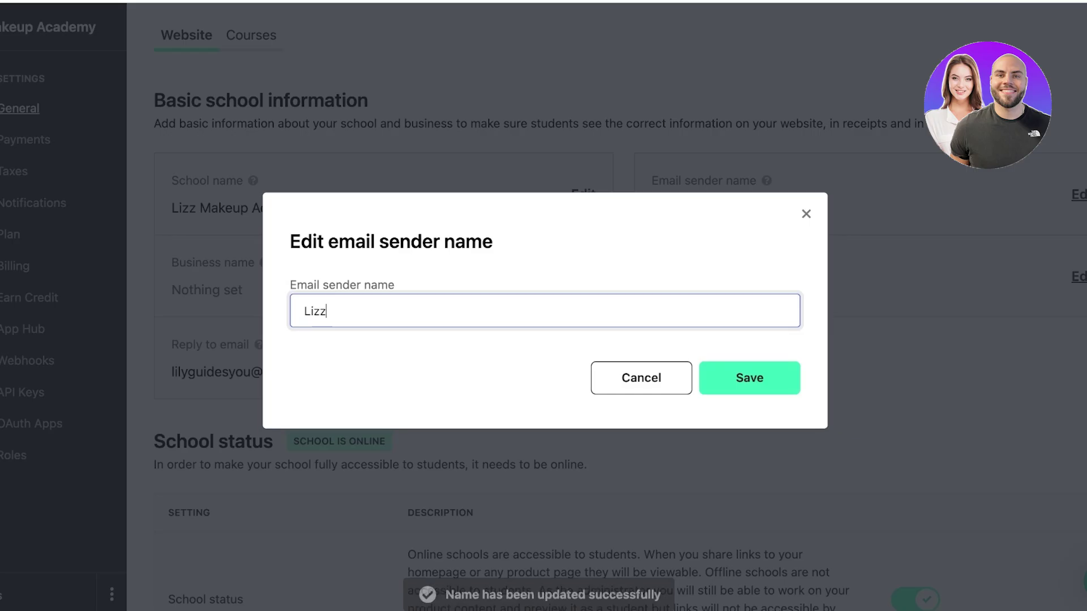
key("Escape")
left_click(583, 276)
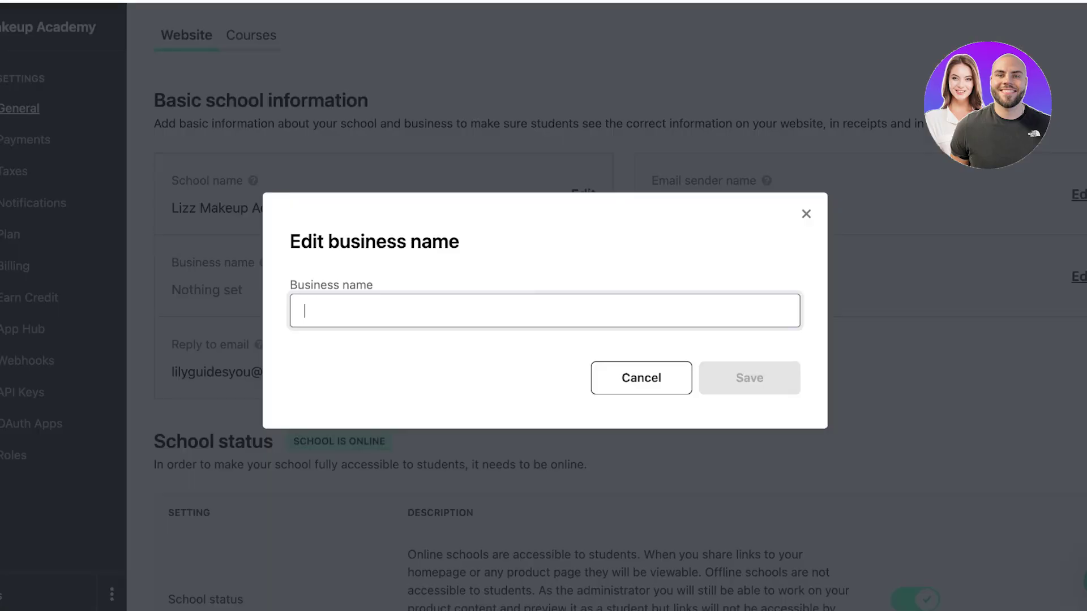
type("Lizz ")
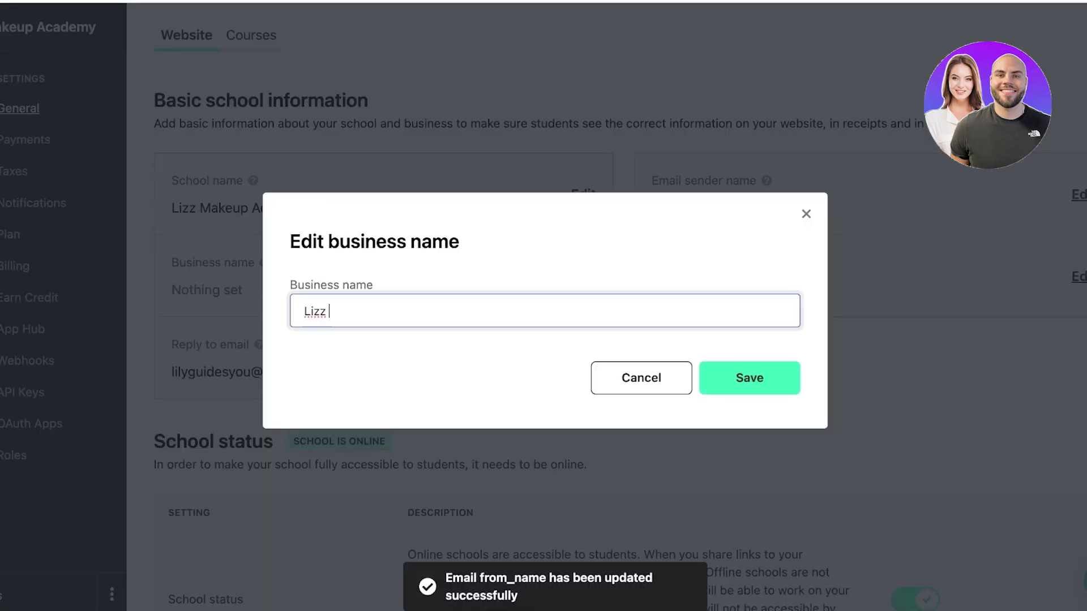
type("Makeup Academy")
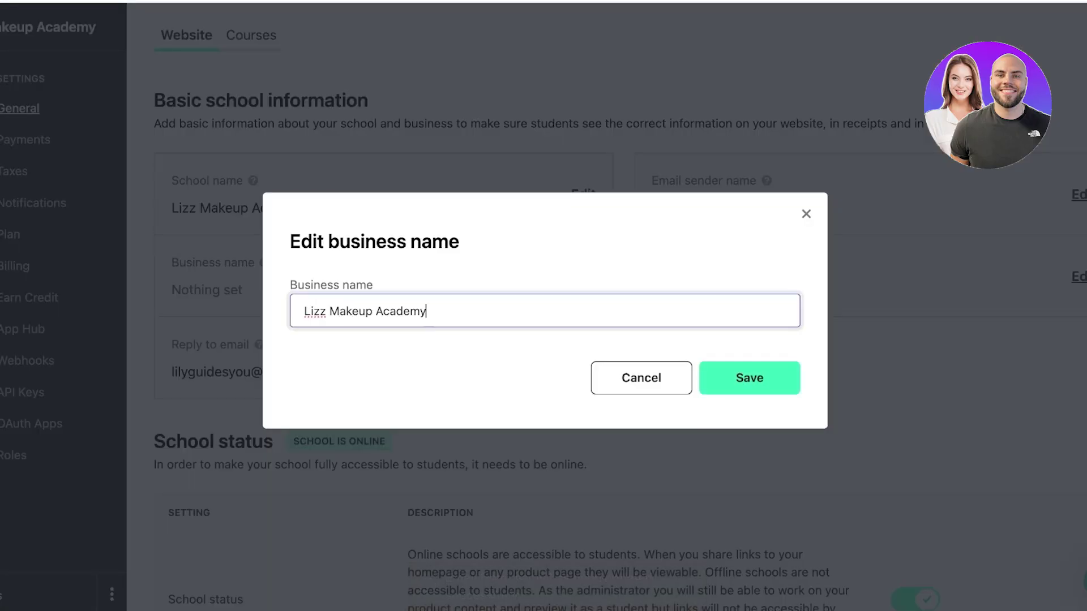
key("Return")
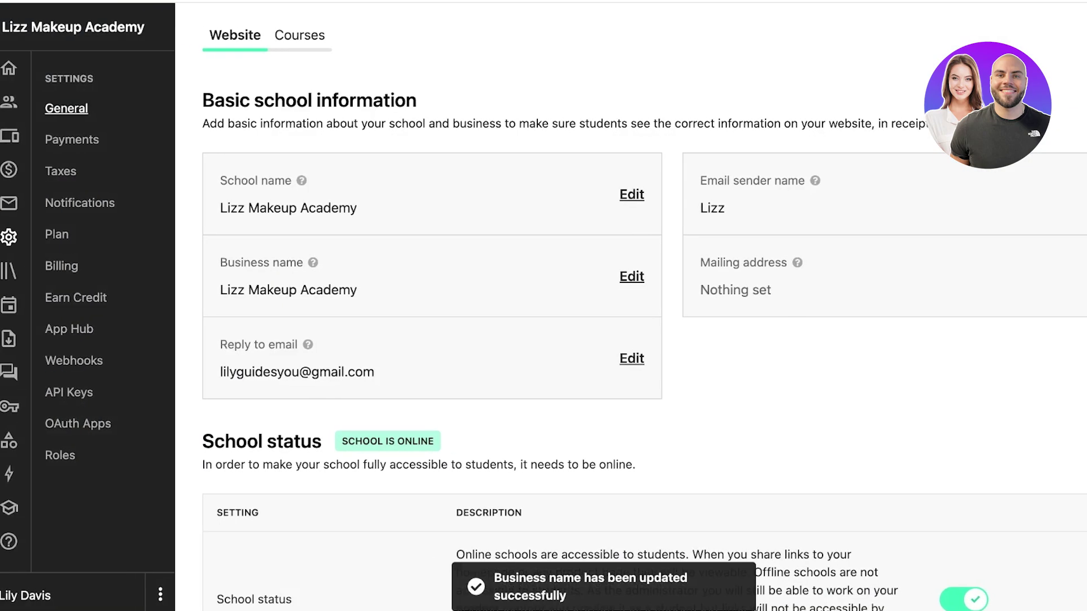
scroll(622, 306, "down", 4)
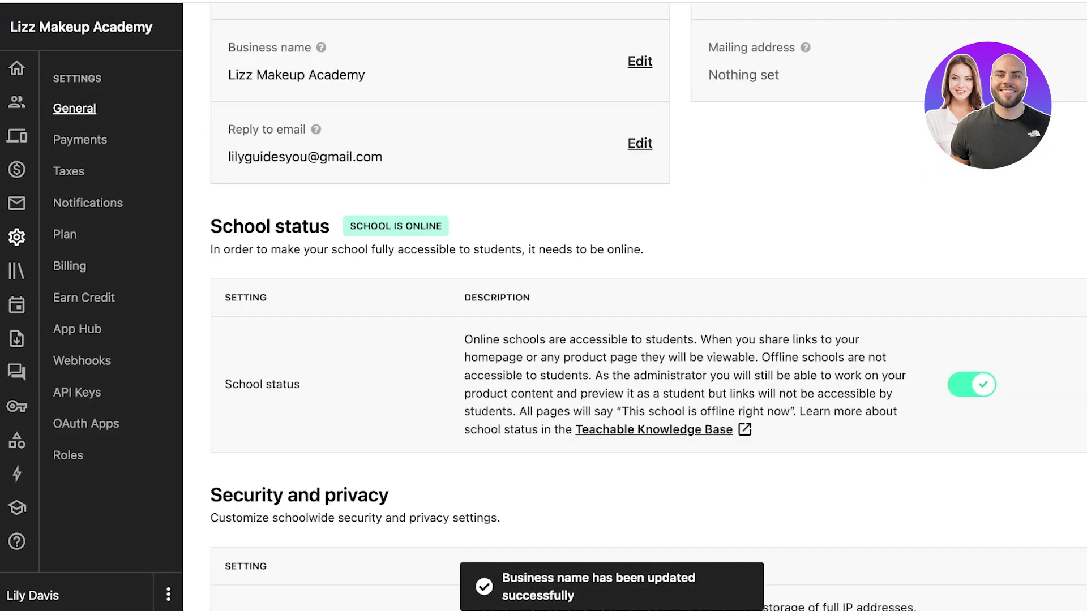
scroll(648, 305, "down", 1)
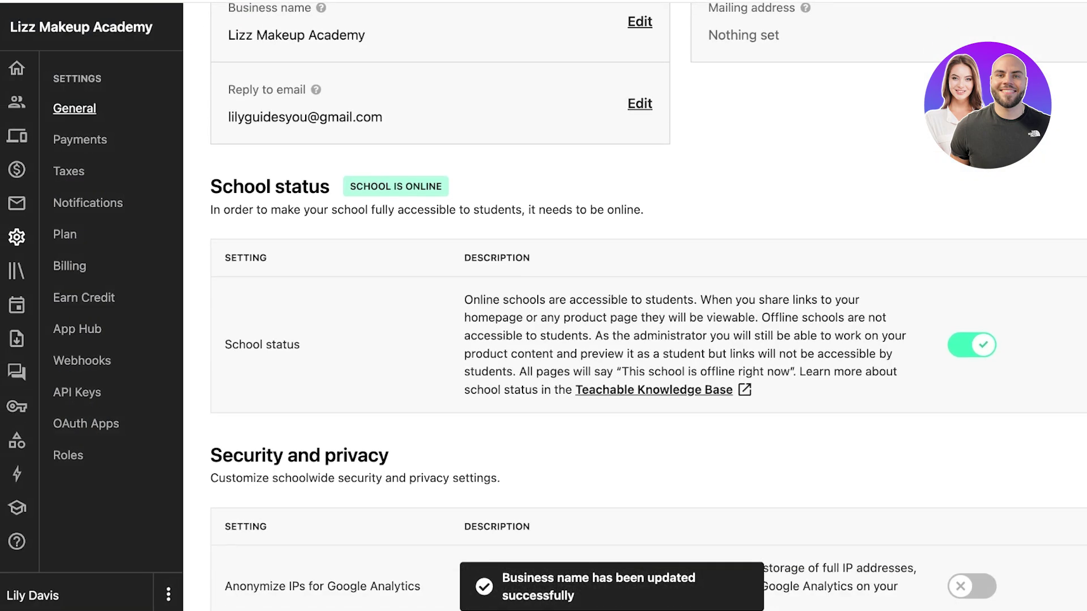
scroll(648, 305, "down", 3)
scroll(649, 306, "down", 10)
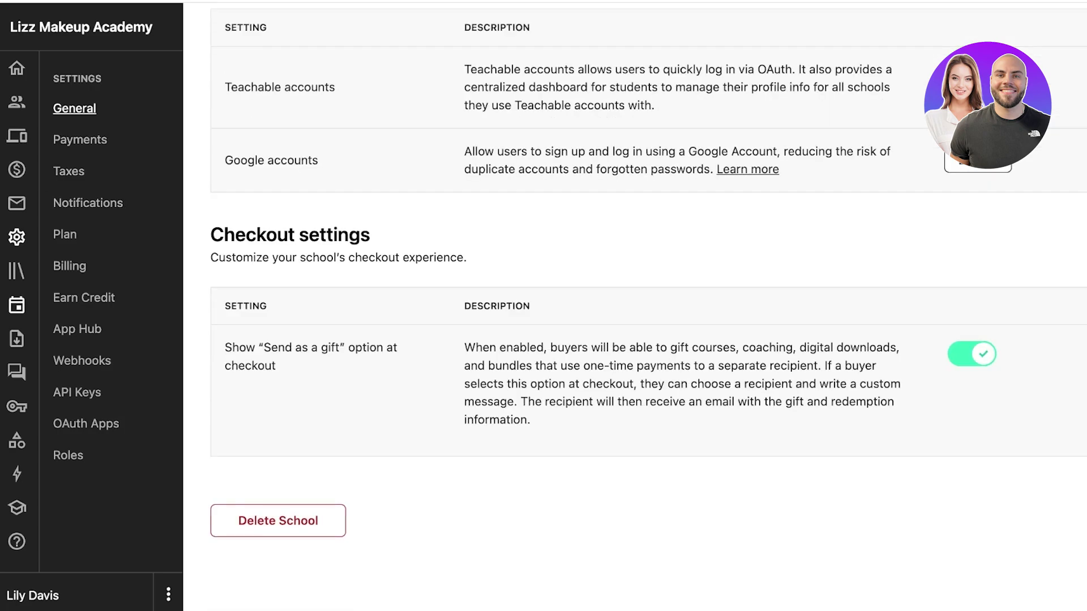
- Visit Courses and Home, then return to the empty Courses list showing 0 / 5 published
left_click(17, 270)
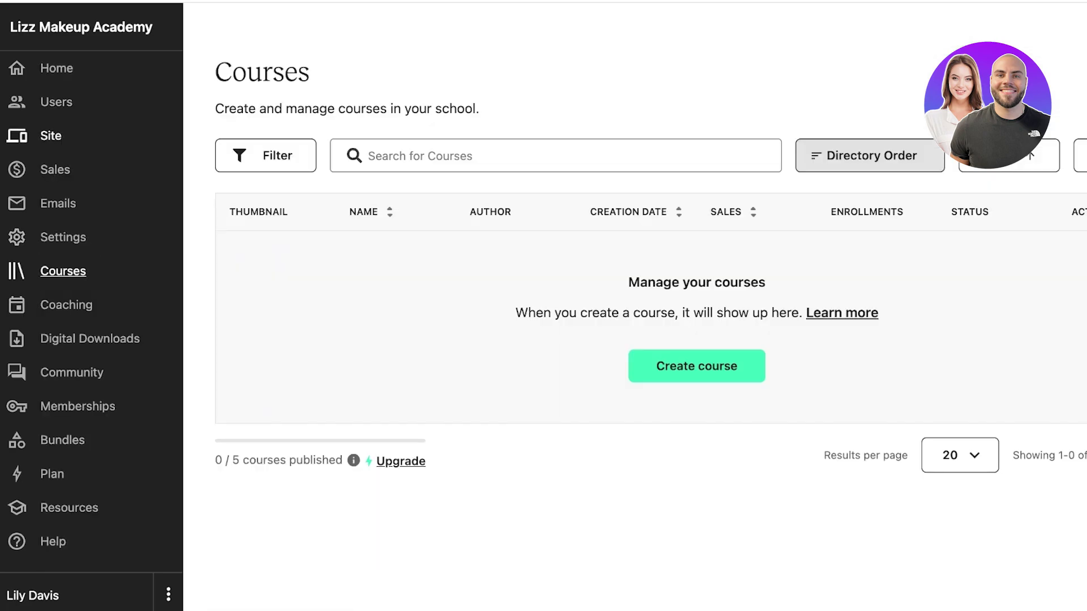
left_click(17, 68)
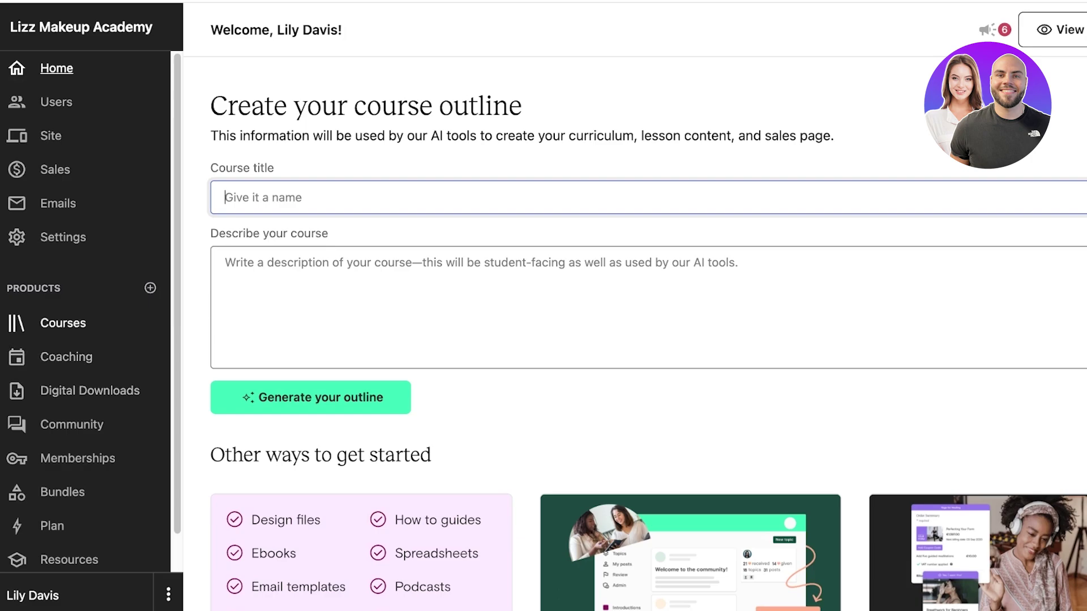
left_click(63, 323)
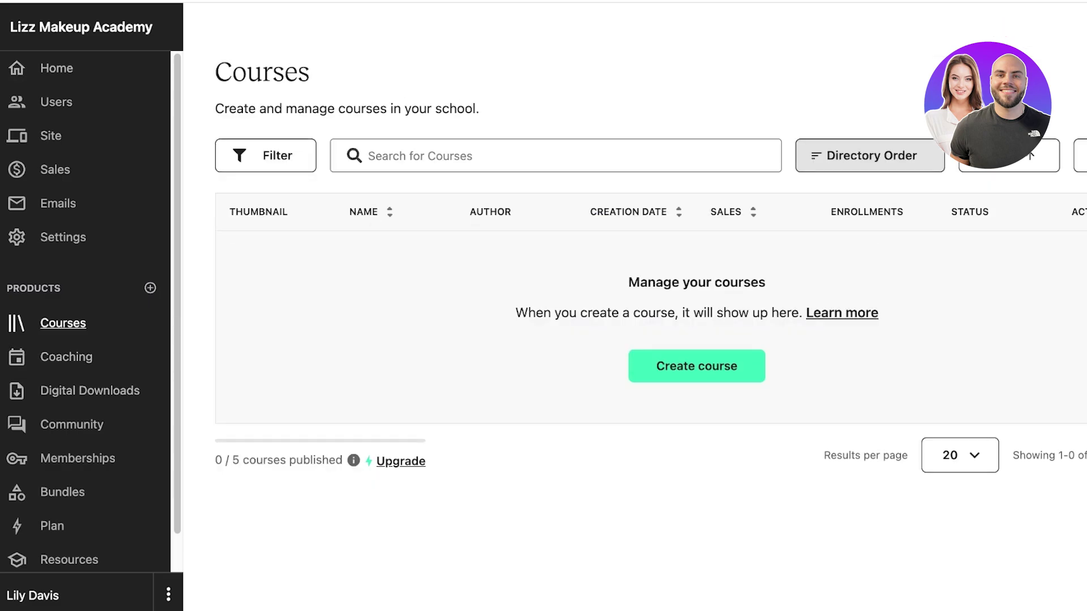
- Create a new course titled 'How to Nail the Perfect Makeup Base'
left_click(696, 365)
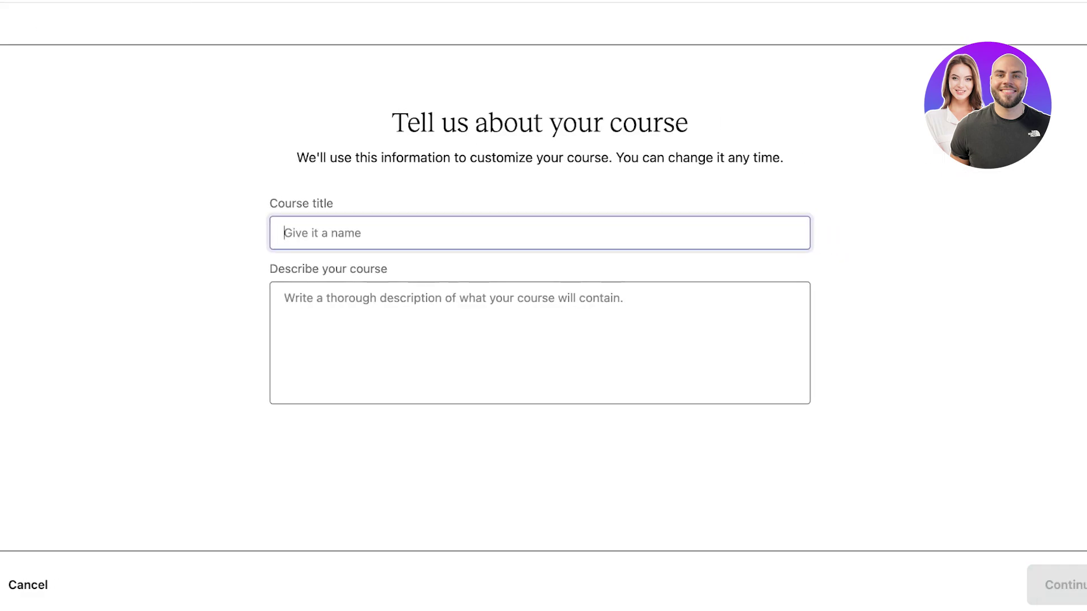
type("A")
key("BackSpace")
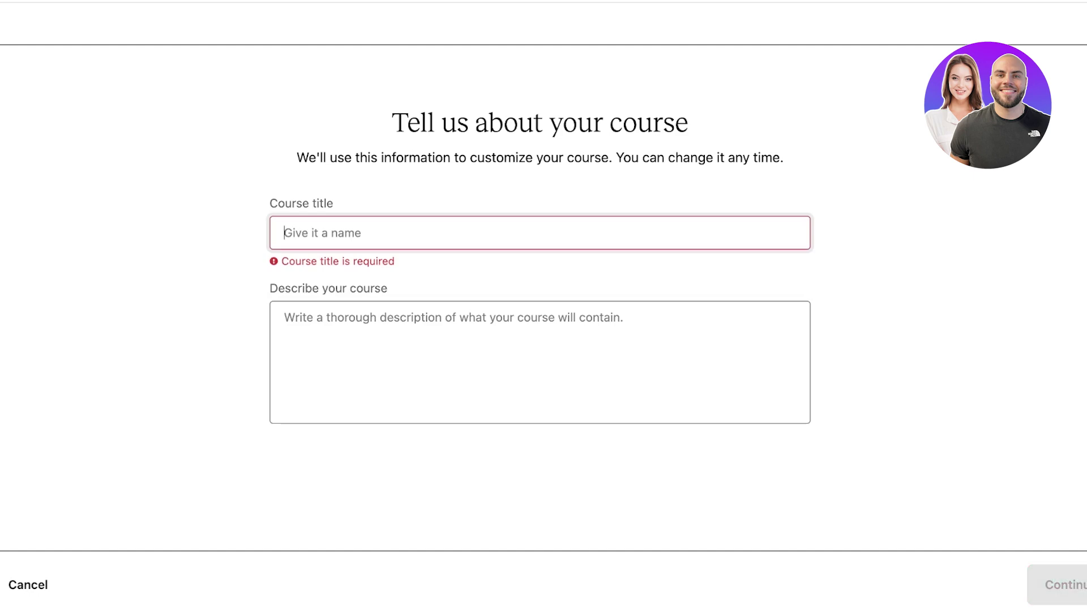
type("How to ")
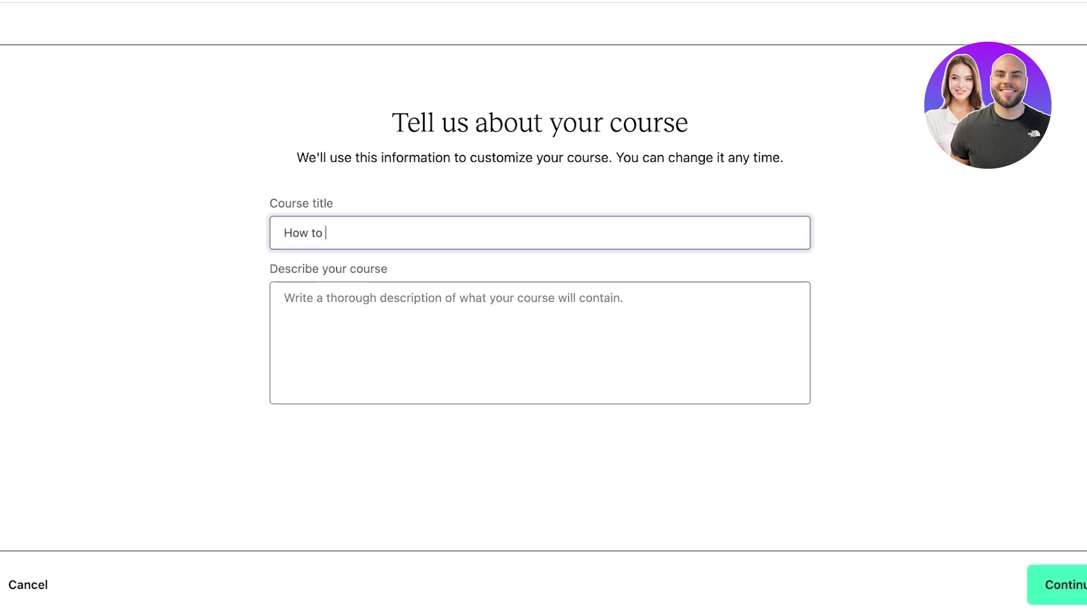
type("Nail the Perfect Makeup Base")
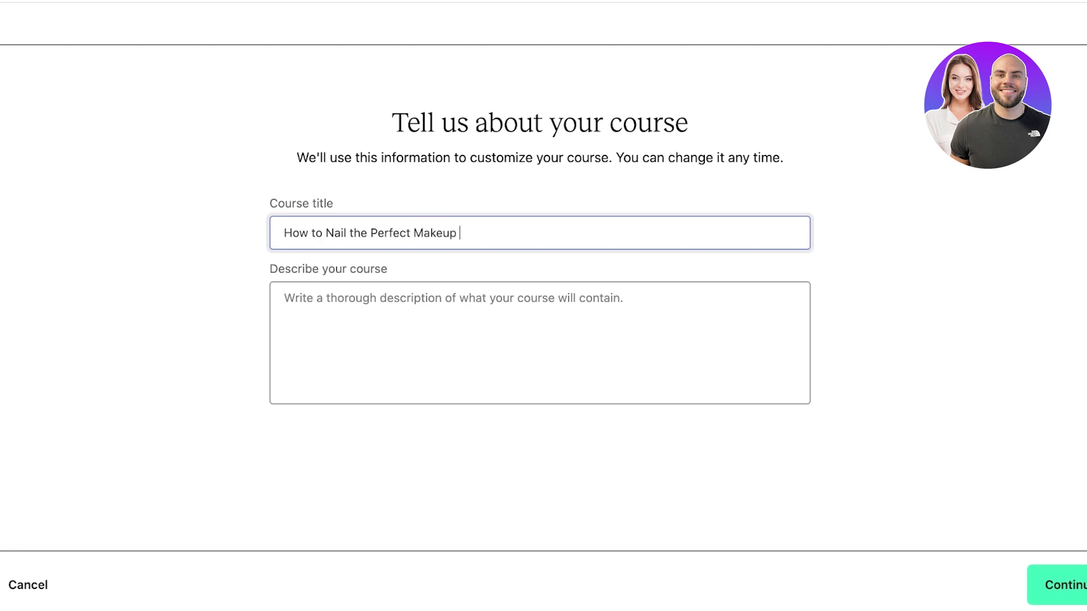
- Describe the course as covering the skills and products for a perfect skin-like makeup base
left_click(284, 297)
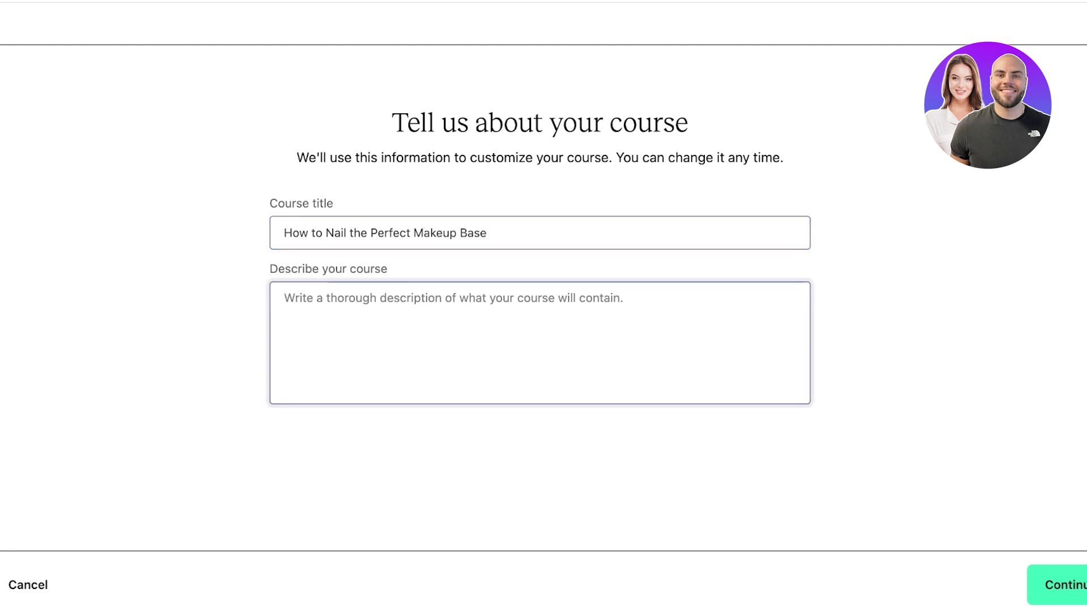
type("Es")
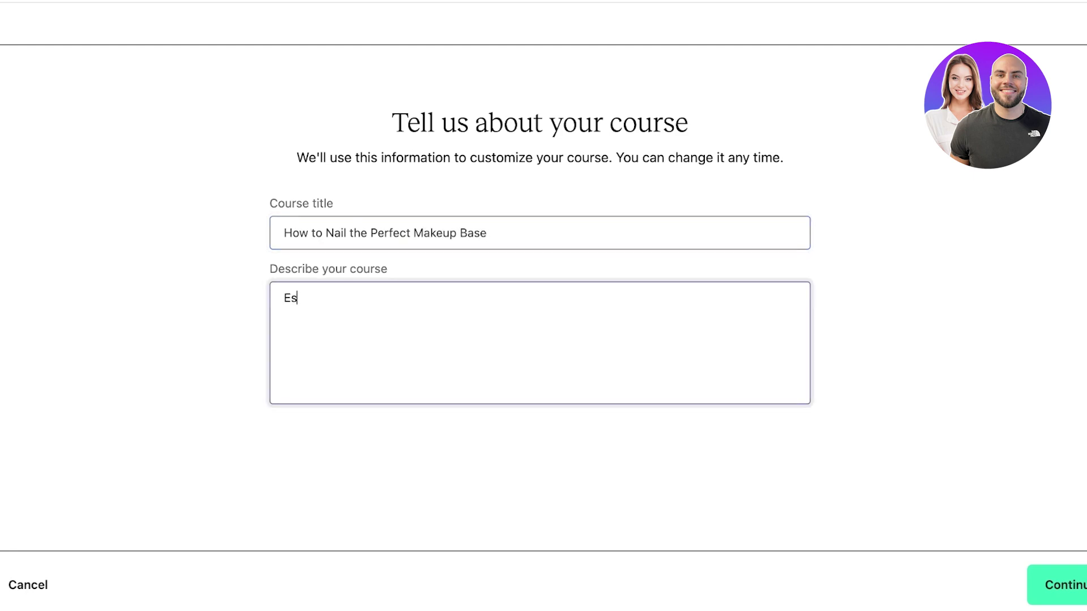
type("tablish the skill k")
key("BackSpace")
type("needed")
type(" and the reconmmend pro")
type("d")
key("BackSpace")
type("products to get the perfect skin like finish for your makeup base.")
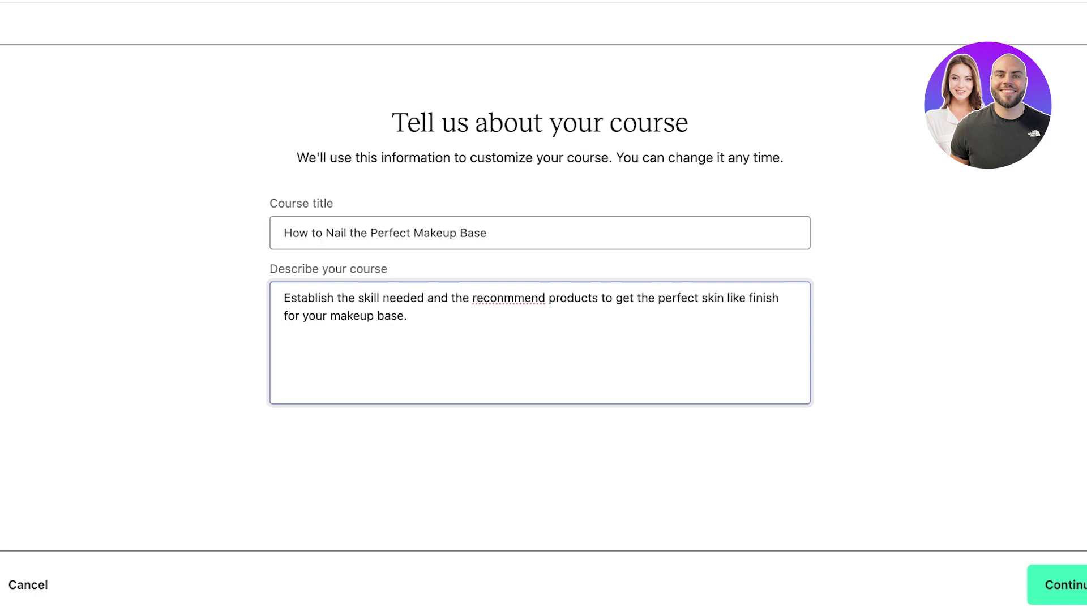
key("Tab")
key("Return")
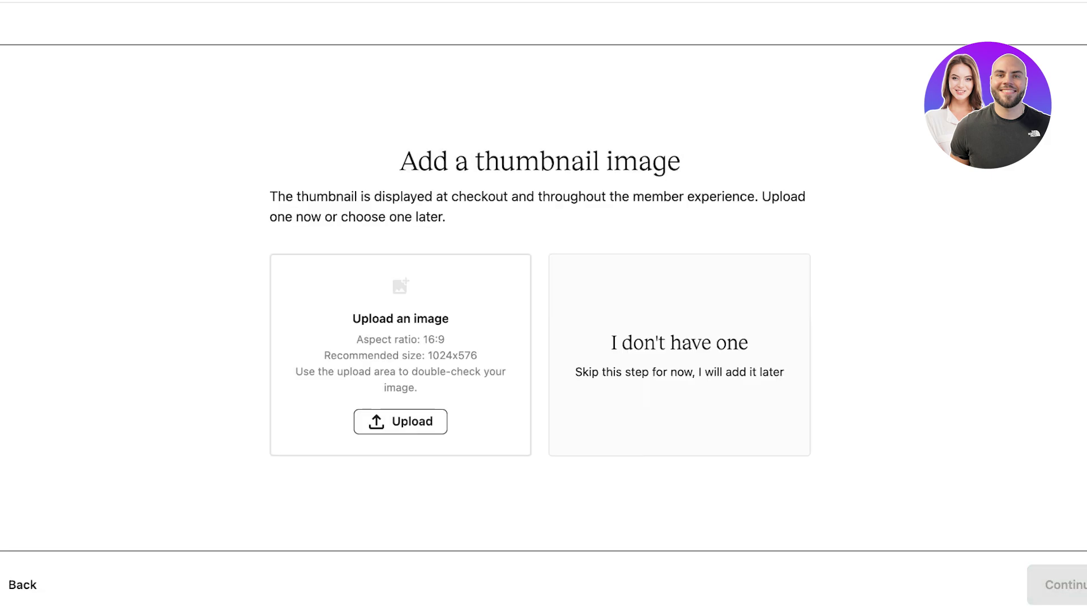
- Upload the chosen makeup photo as the course thumbnail and reach the Set a price step
left_click(679, 355)
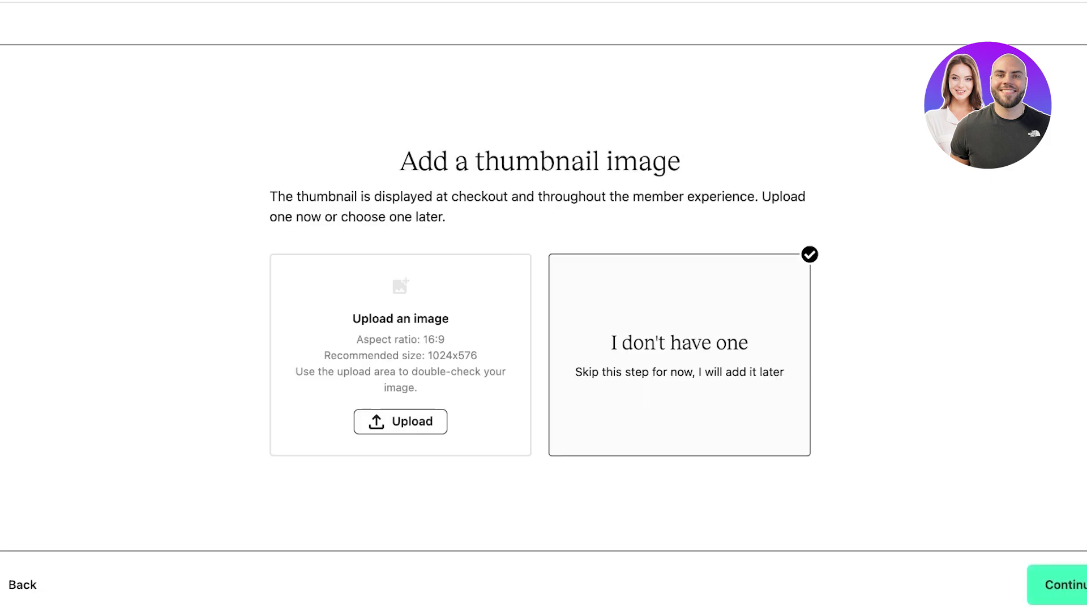
left_click(400, 422)
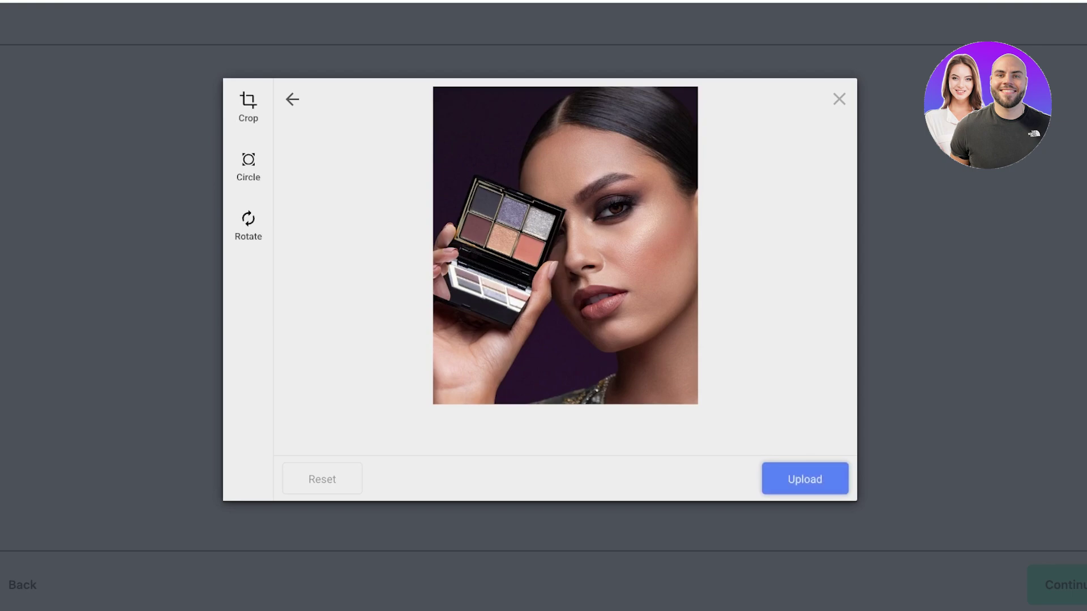
key("Return")
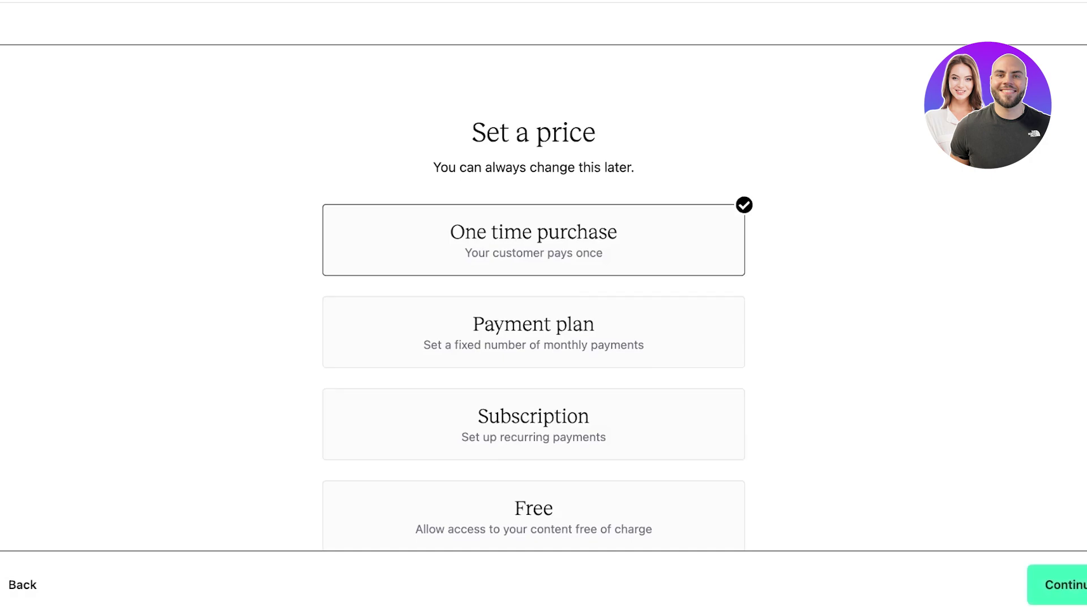
- Compare the price cards, pick One time purchase as the payment type and continue
scroll(533, 294, "down", 2)
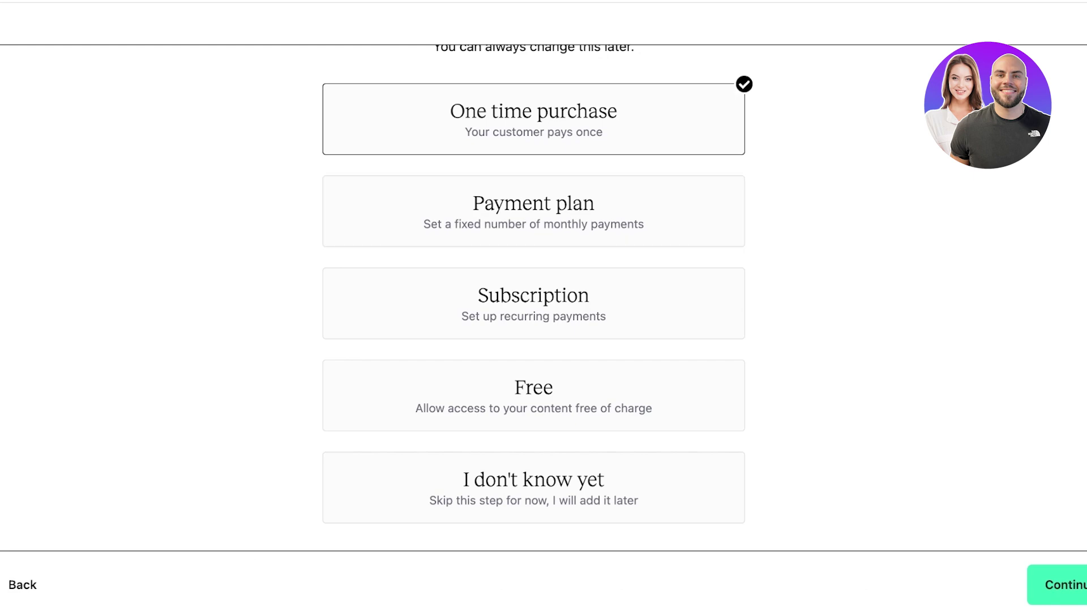
scroll(533, 298, "up", 1)
scroll(533, 297, "down", 1)
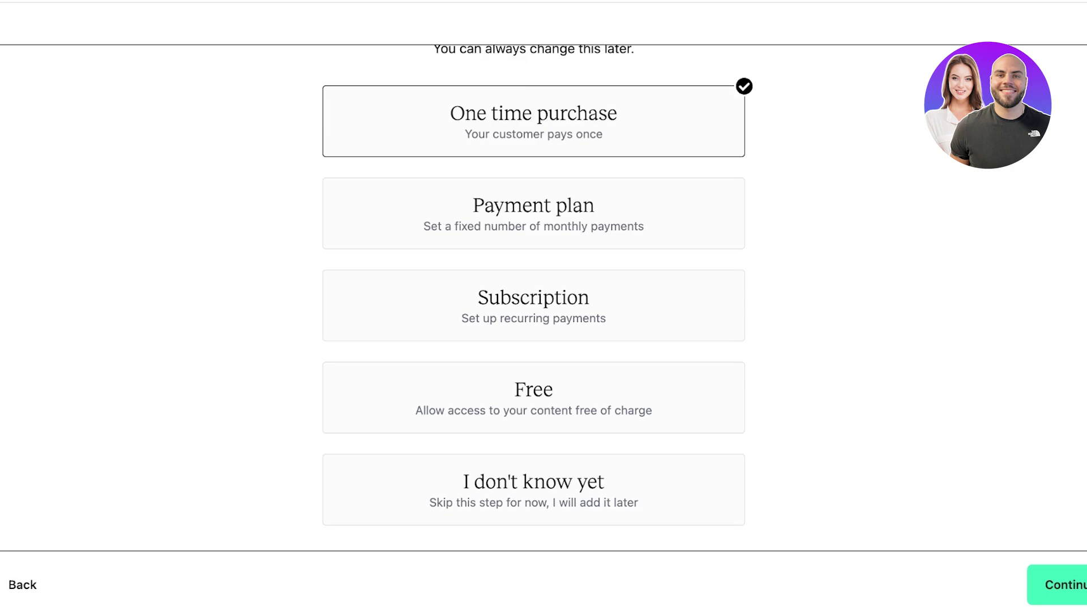
left_click(533, 213)
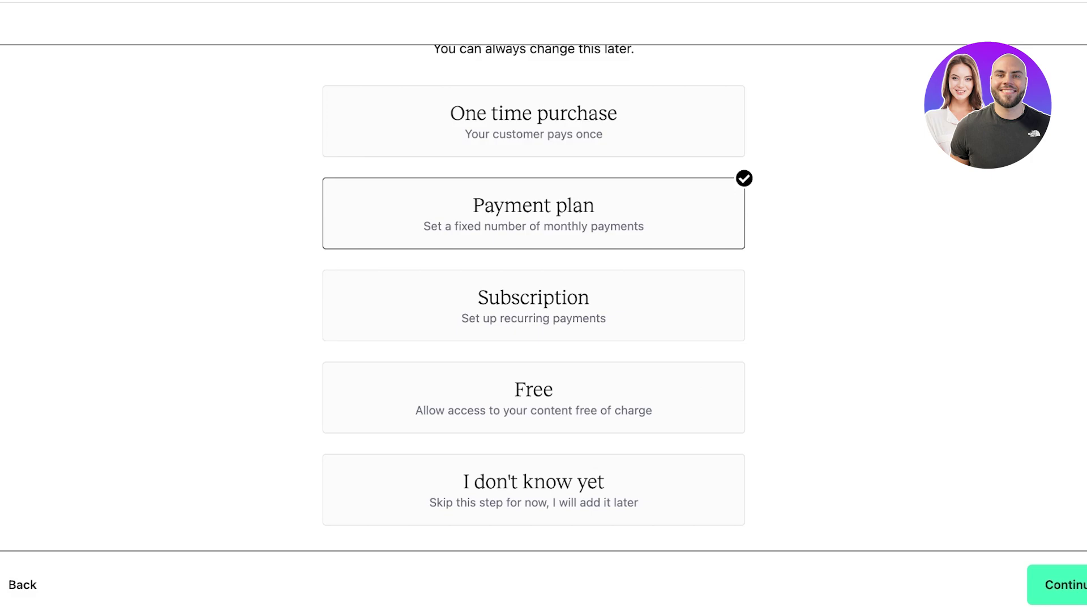
left_click(533, 305)
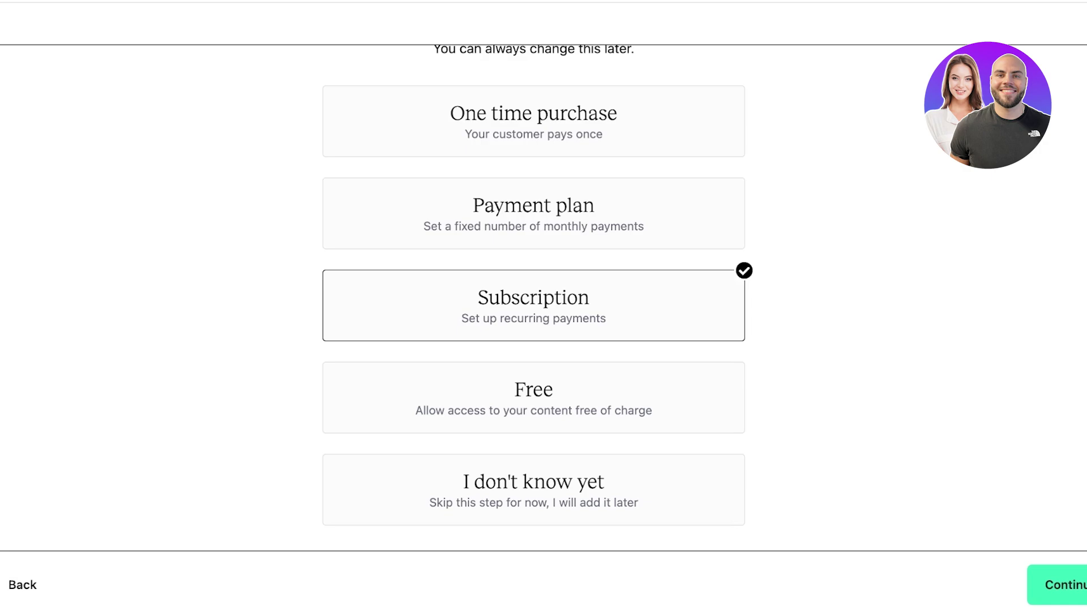
left_click(533, 397)
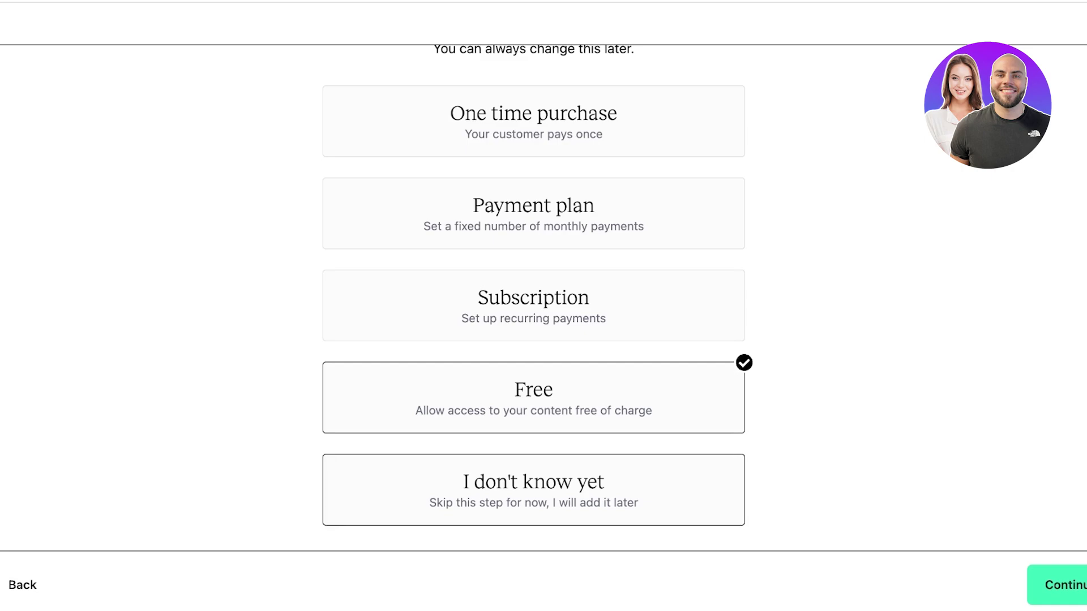
left_click(533, 489)
left_click(533, 121)
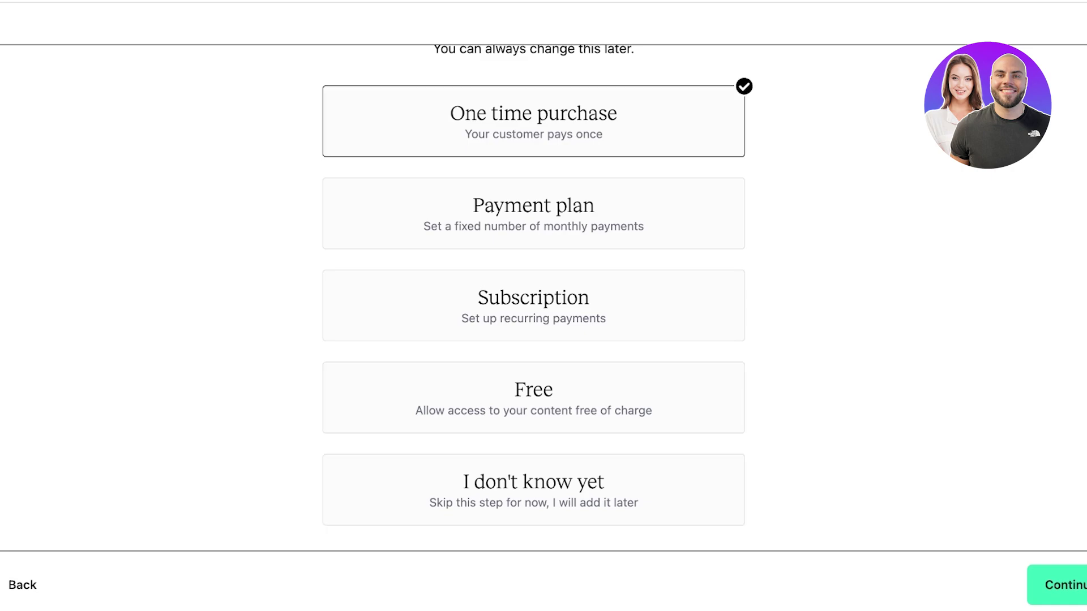
left_click(1056, 584)
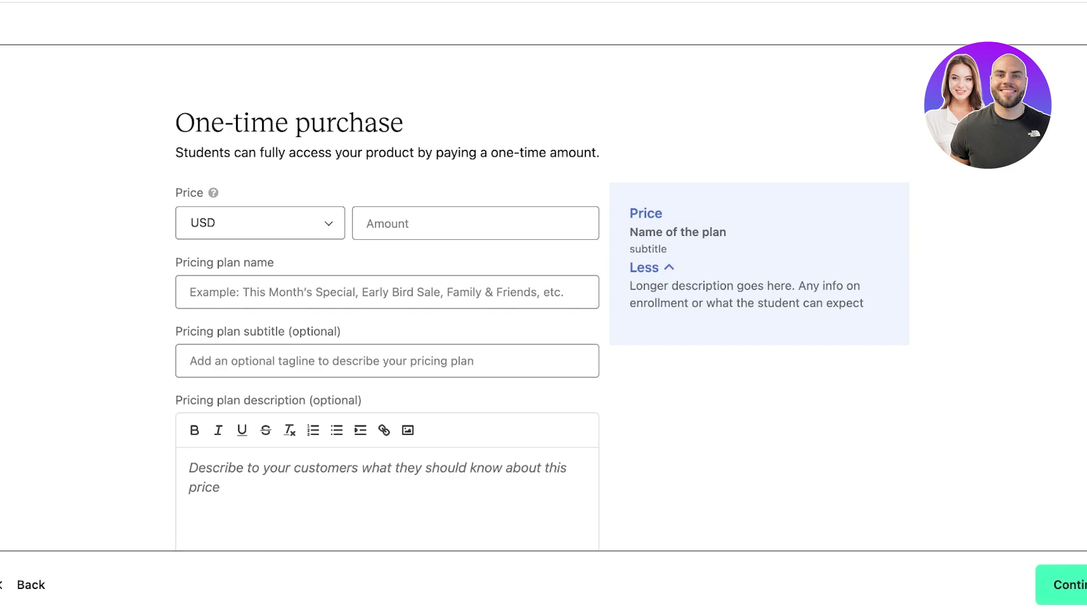
- Enter 50 as the one-time price amount, replacing the first entry of 100
left_click(385, 223)
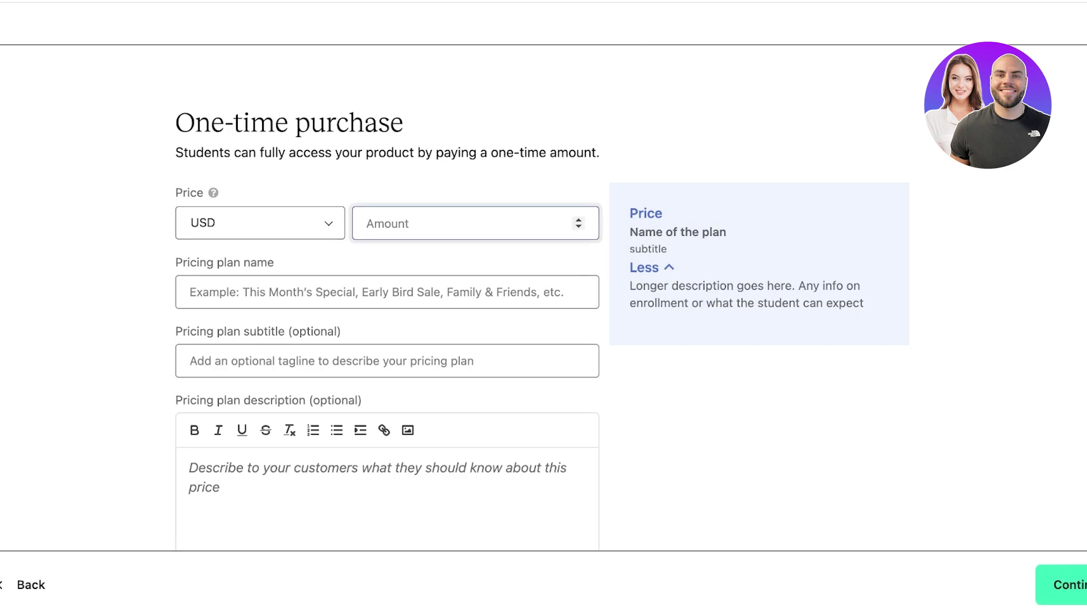
type("100")
scroll(541, 311, "down", 3)
key("BackSpace")
key("BackSpace")
key("BackSpace")
type("50")
key("Tab")
scroll(541, 298, "down", 5)
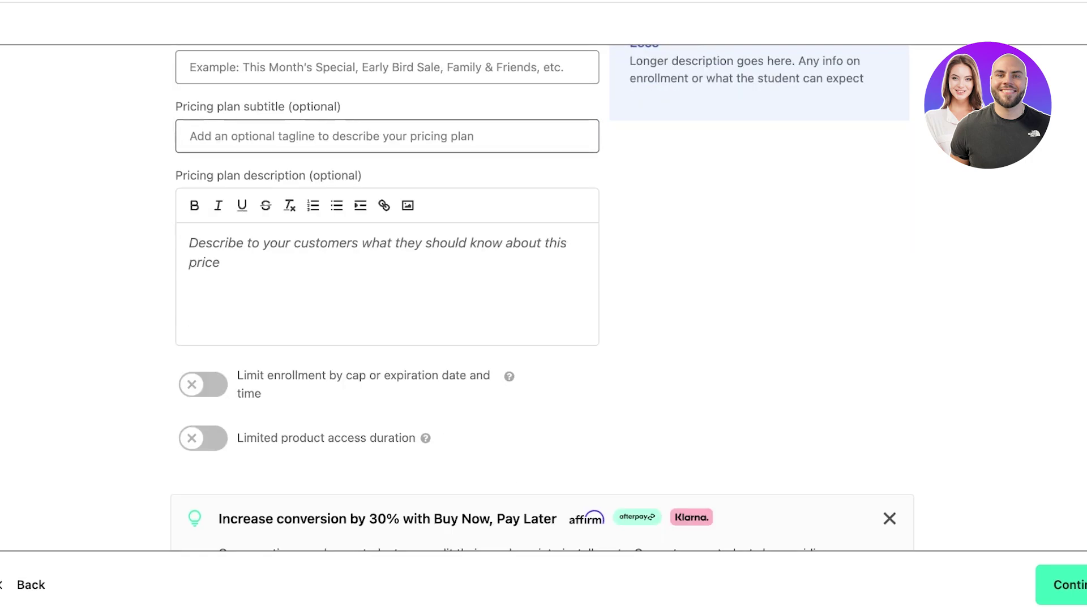
scroll(542, 297, "up", 2)
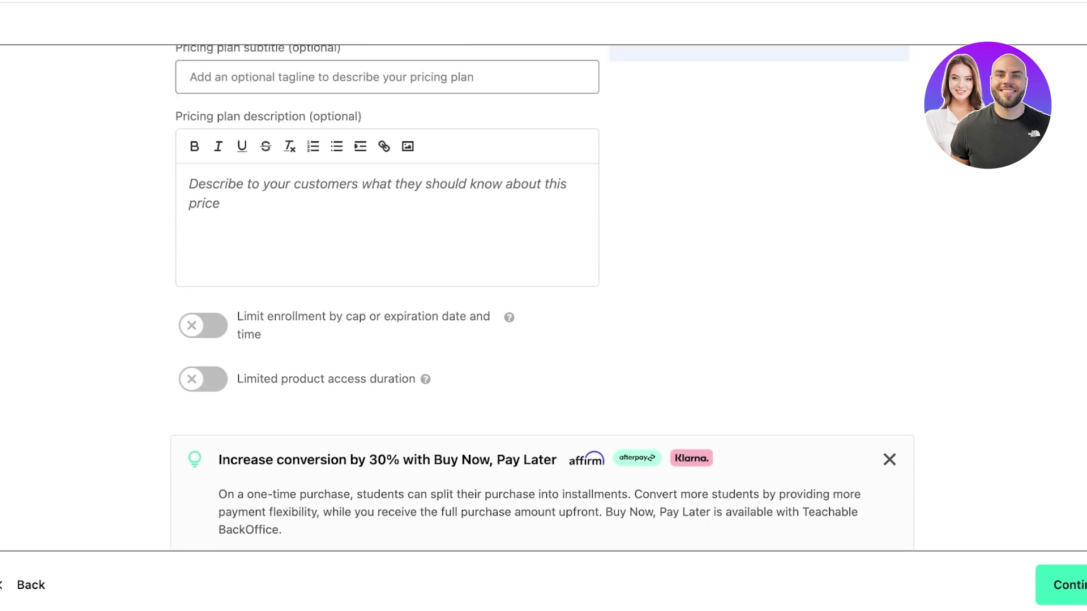
scroll(542, 297, "down", 4)
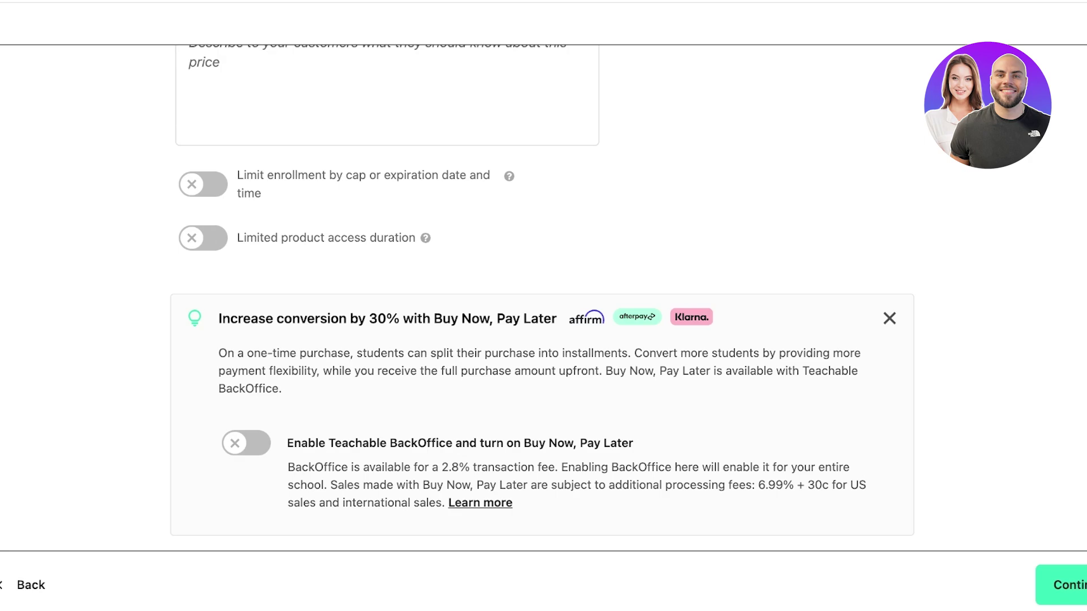
- Switch on Limited product access duration, leaving Limit enrollment off
left_click(203, 184)
left_click(203, 184)
left_click(203, 238)
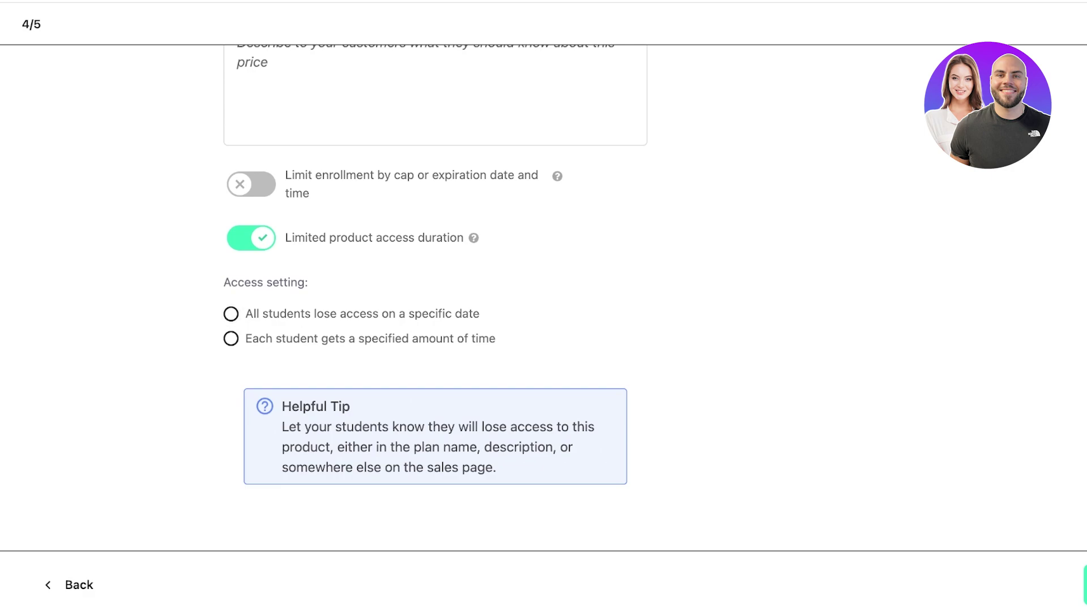
- Try a 200-day access time per student, then turn the access duration and enrollment limits off
left_click(230, 339)
left_click(238, 410)
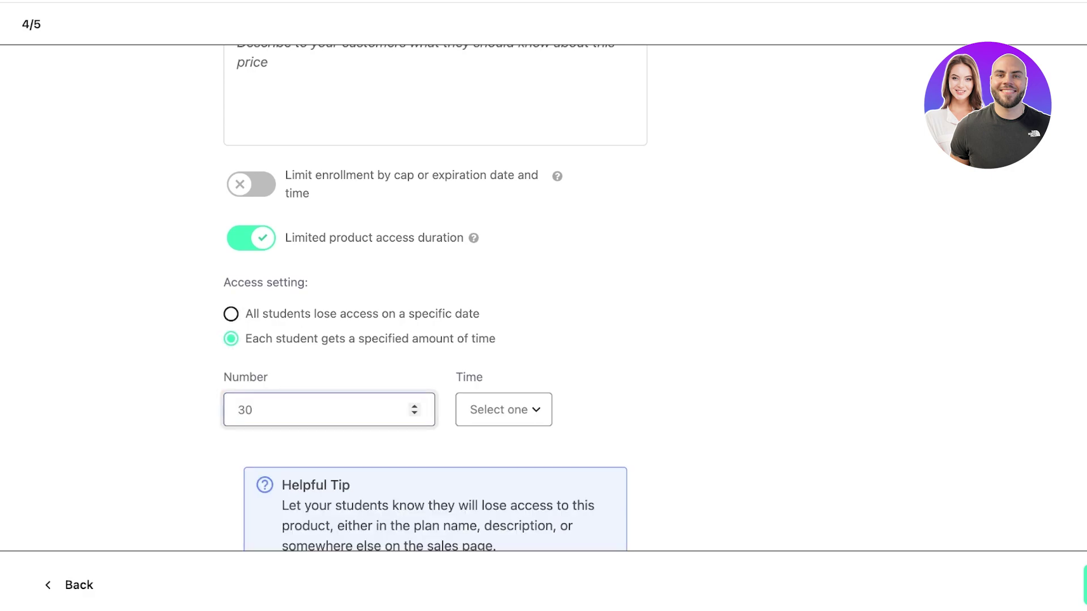
key("BackSpace")
key("BackSpace")
type("200")
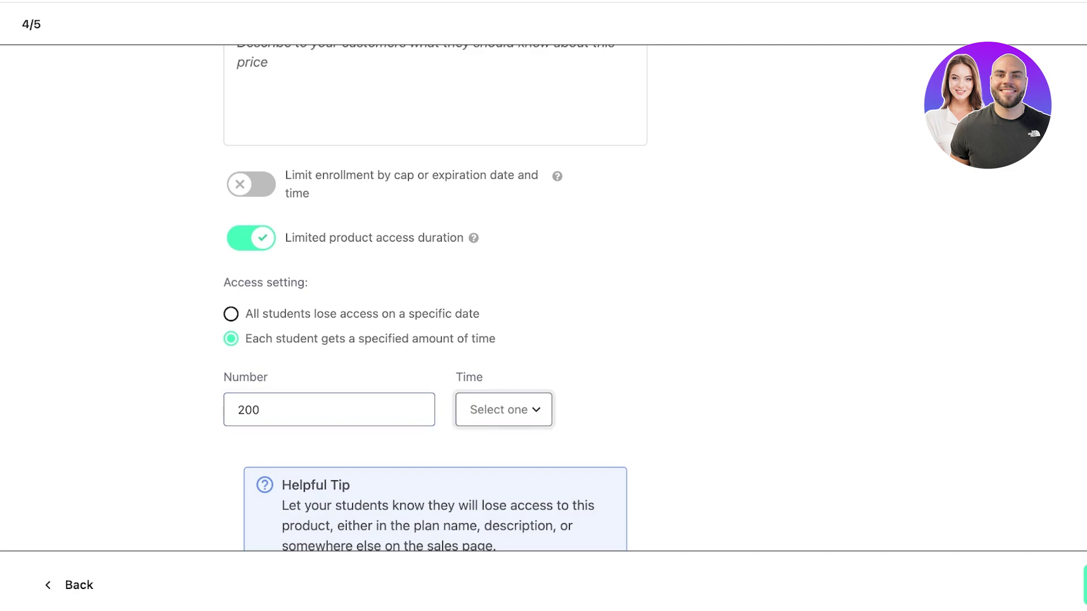
left_click(504, 410)
left_click(480, 447)
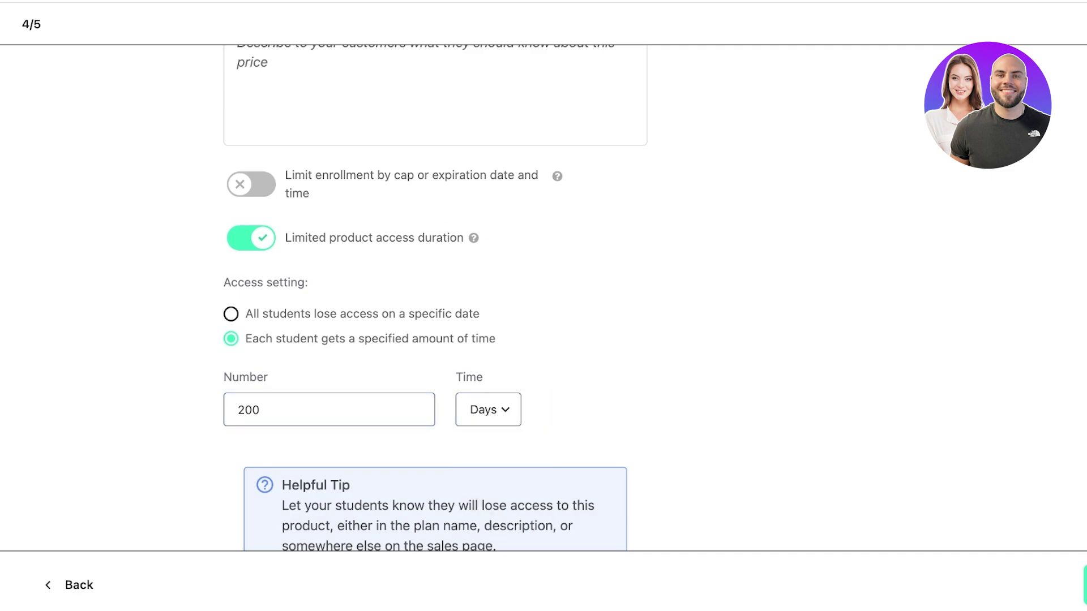
left_click(251, 237)
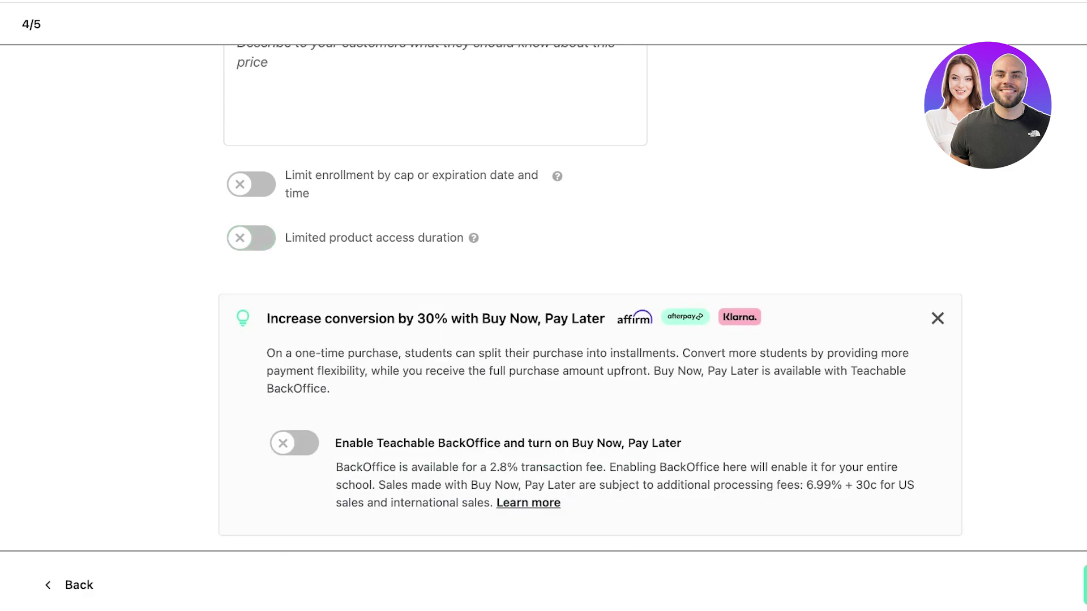
left_click(250, 184)
left_click(250, 184)
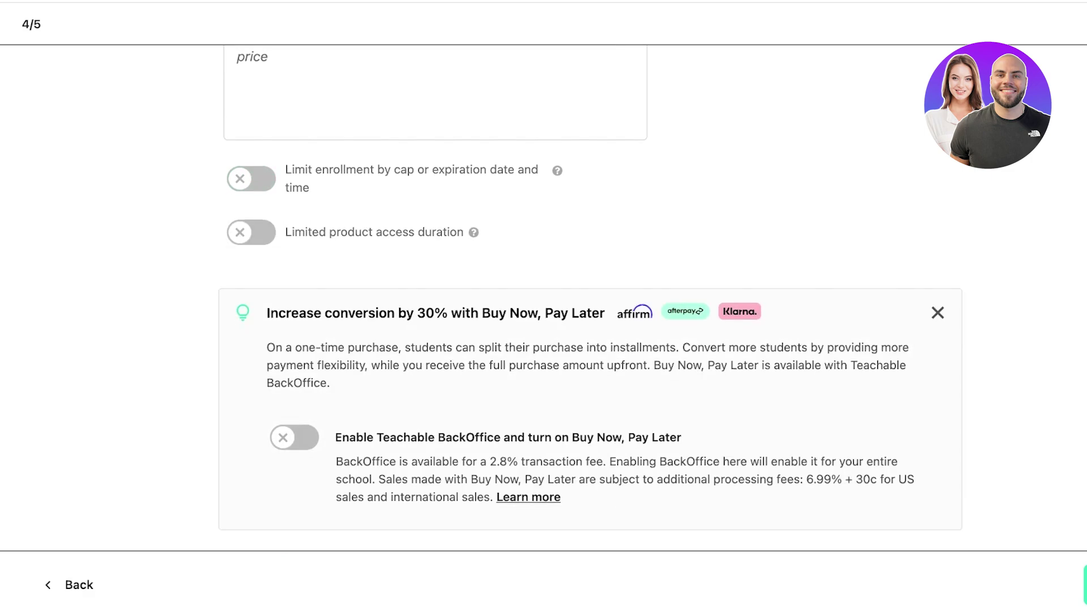
scroll(544, 294, "up", 5)
- Name the pricing plan 'Standard' and submit it
left_click(1044, 584)
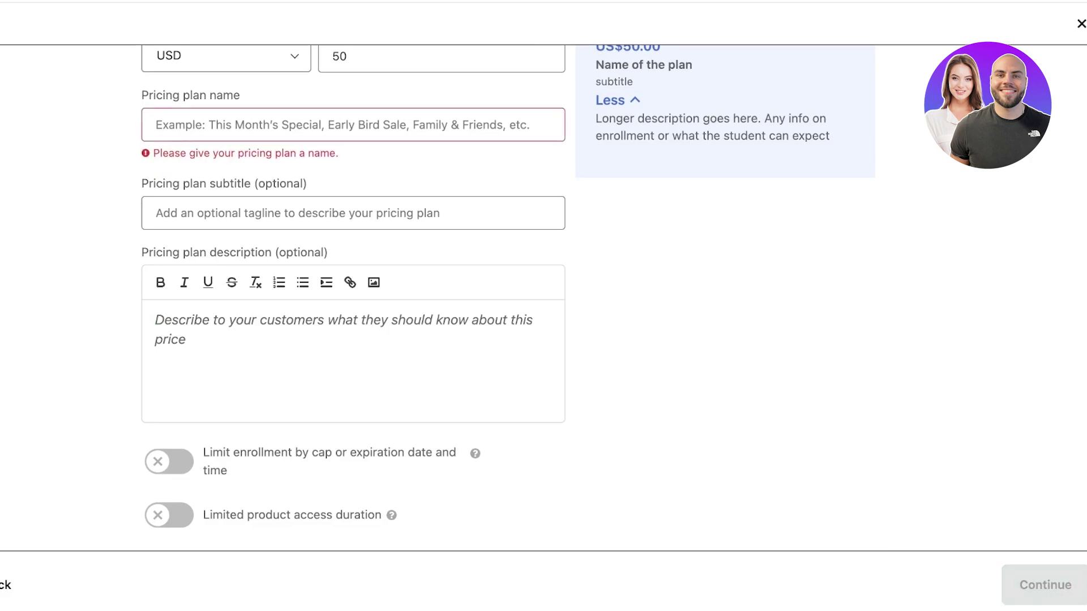
type("Standard")
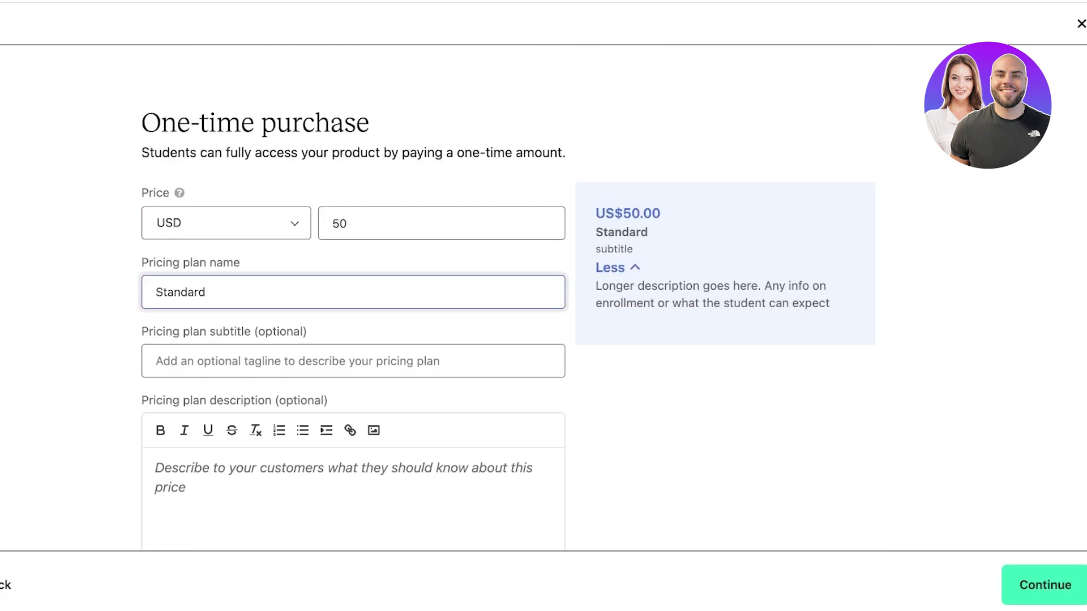
key("Return")
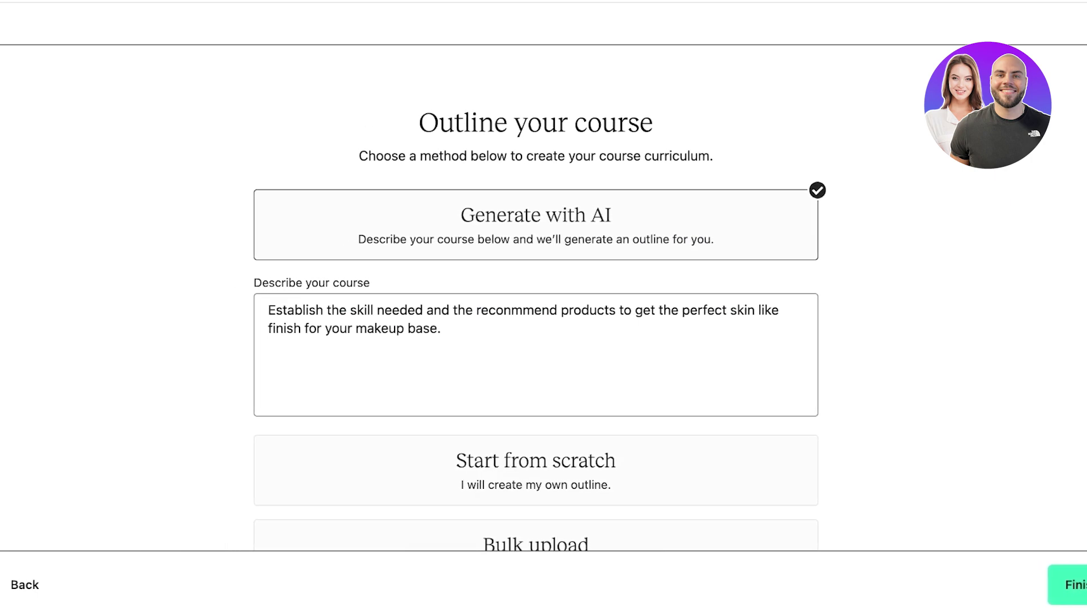
- Review the course description and the generated Introduction and Understanding Your Skin Type sections
scroll(535, 362, "down", 2)
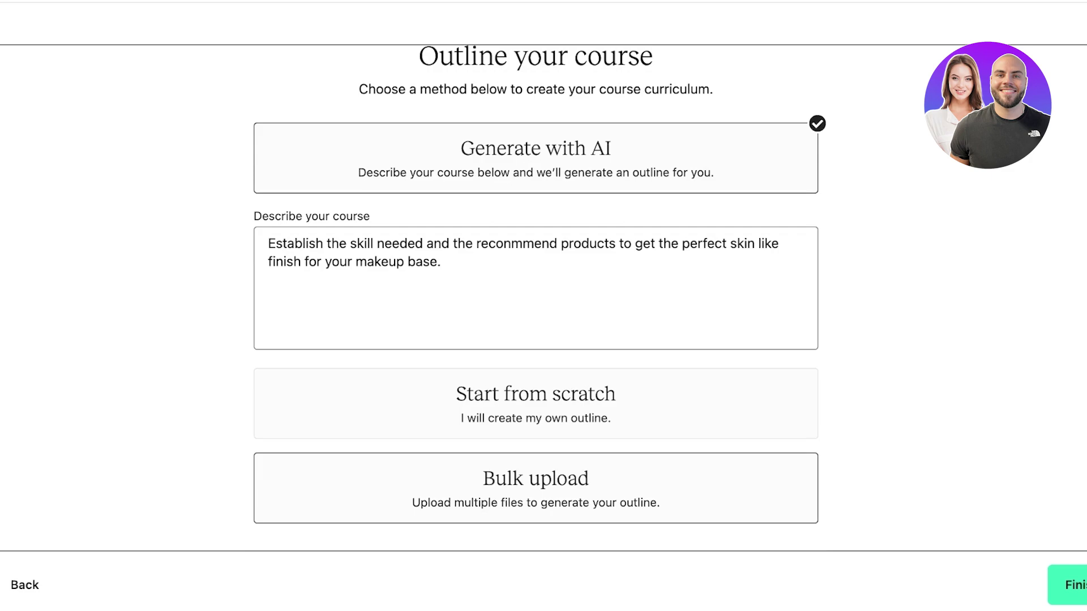
scroll(535, 295, "up", 2)
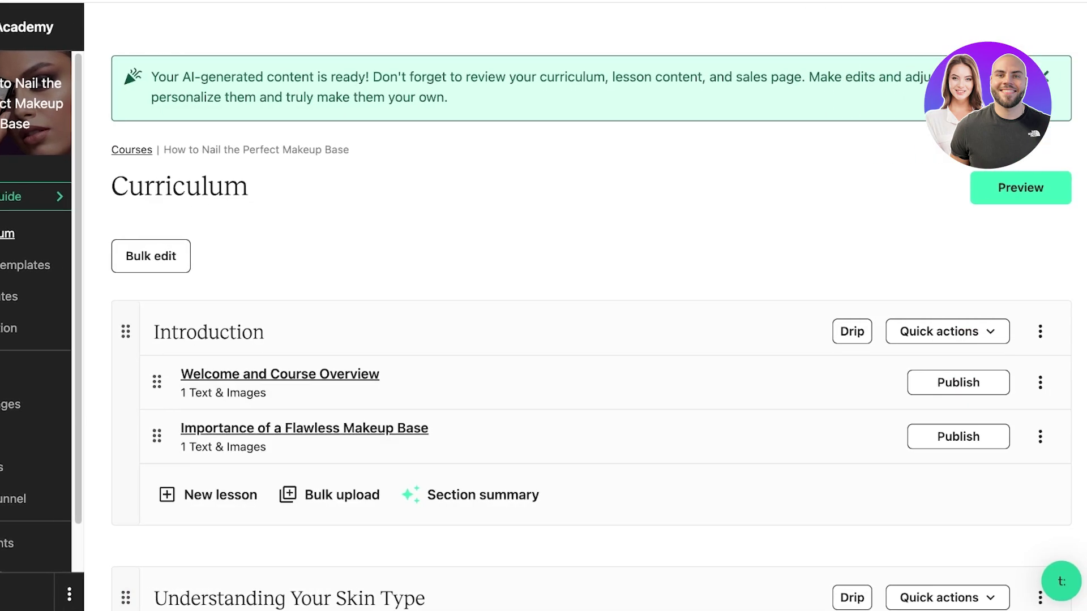
scroll(589, 305, "down", 10)
scroll(588, 306, "down", 10)
scroll(588, 305, "up", 20)
scroll(589, 306, "down", 2)
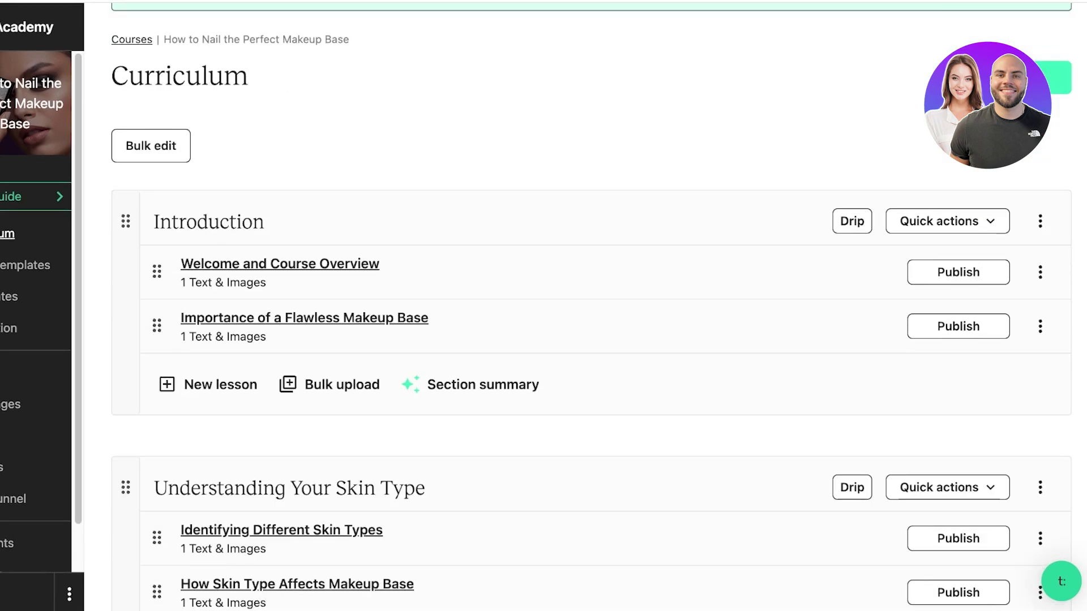
- Add a new Introduction lesson and title it 'Photoready vs Non-photo makeup'
left_click(209, 384)
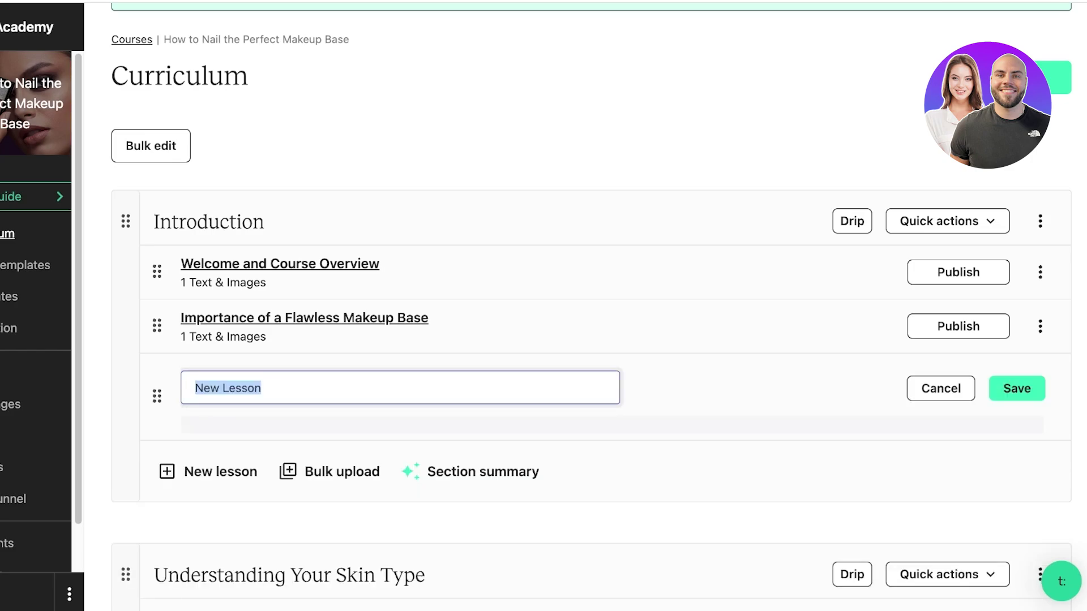
type("A")
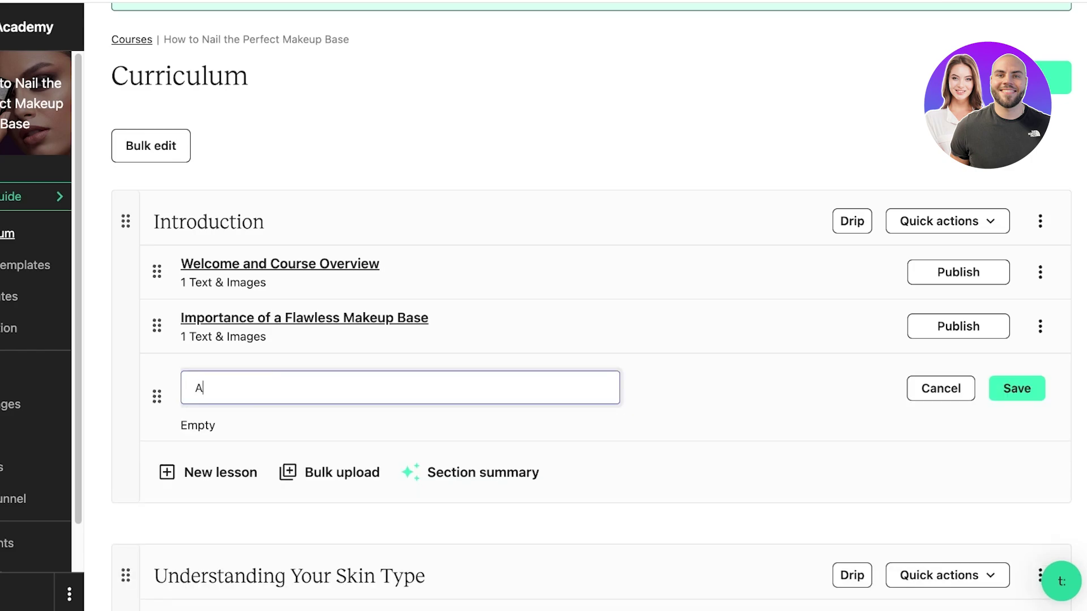
key("BackSpace")
type("Bridal vs Non")
key("BackSpace")
key("BackSpace")
key("BackSpace")
key("BackSpace")
key("BackSpace")
key("BackSpace")
key("BackSpace")
key("BackSpace")
key("BackSpace")
key("BackSpace")
key("BackSpace")
key("BackSpace")
key("BackSpace")
key("BackSpace")
type("Photoready vs Non-")
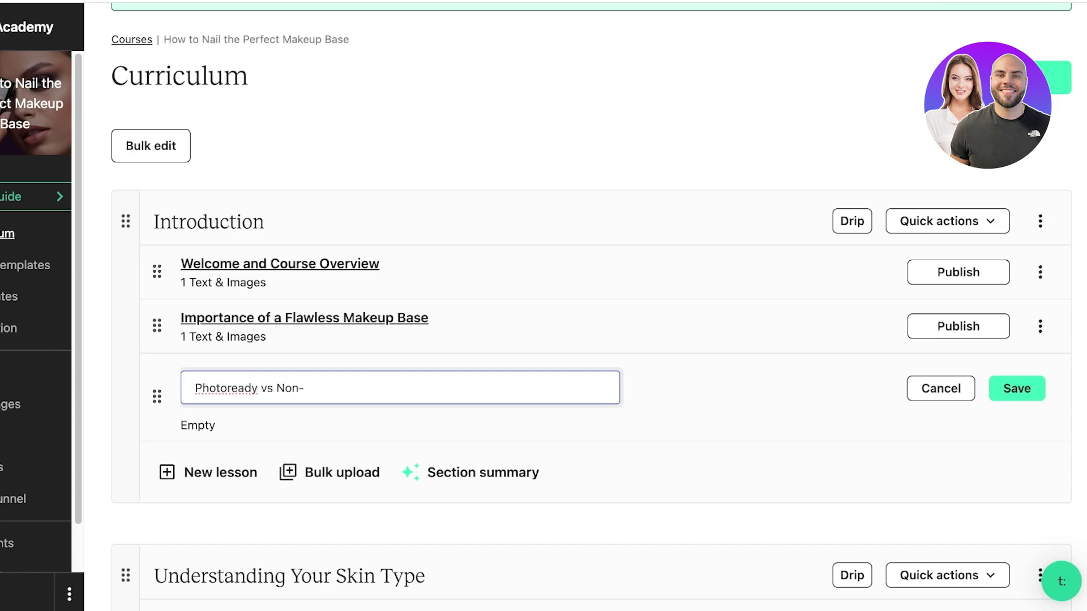
type("photo makeup")
- Save the lesson title and browse the content types in the Add content panel
key("Return")
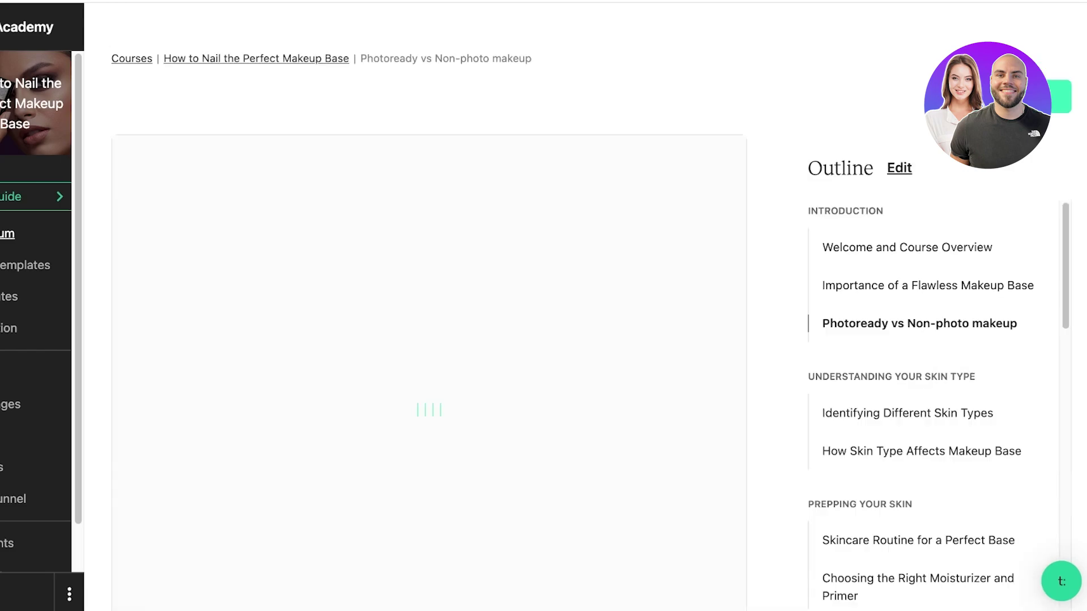
scroll(910, 306, "down", 1)
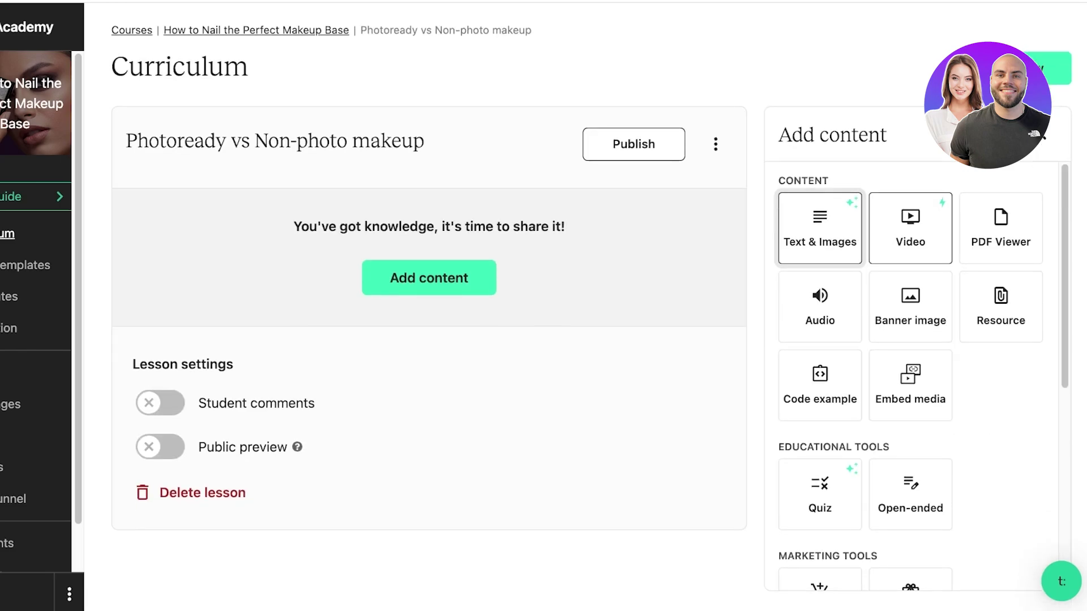
scroll(910, 317, "down", 5)
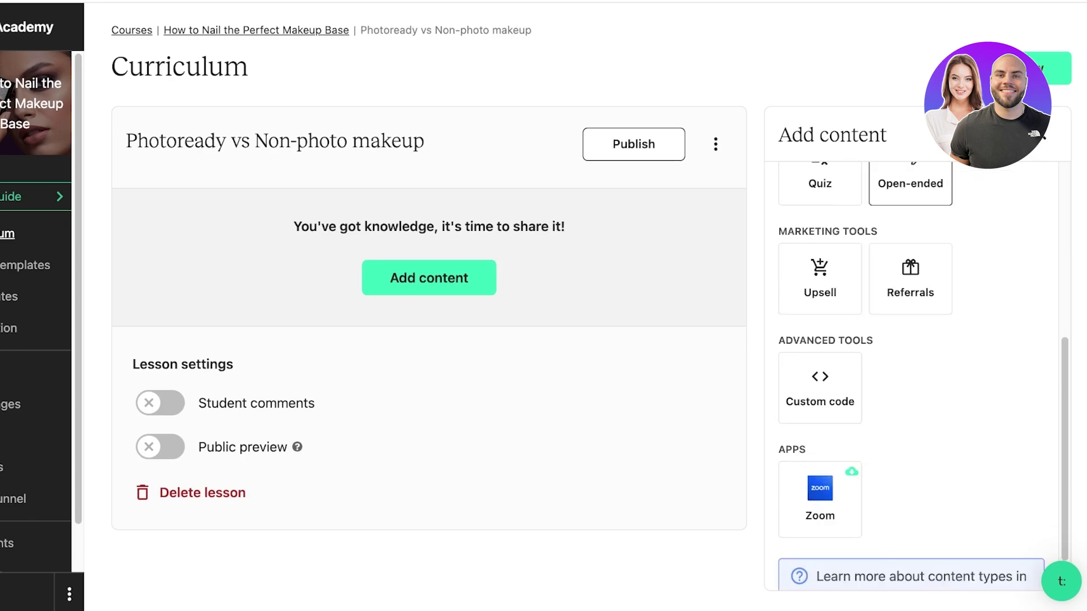
scroll(909, 316, "up", 5)
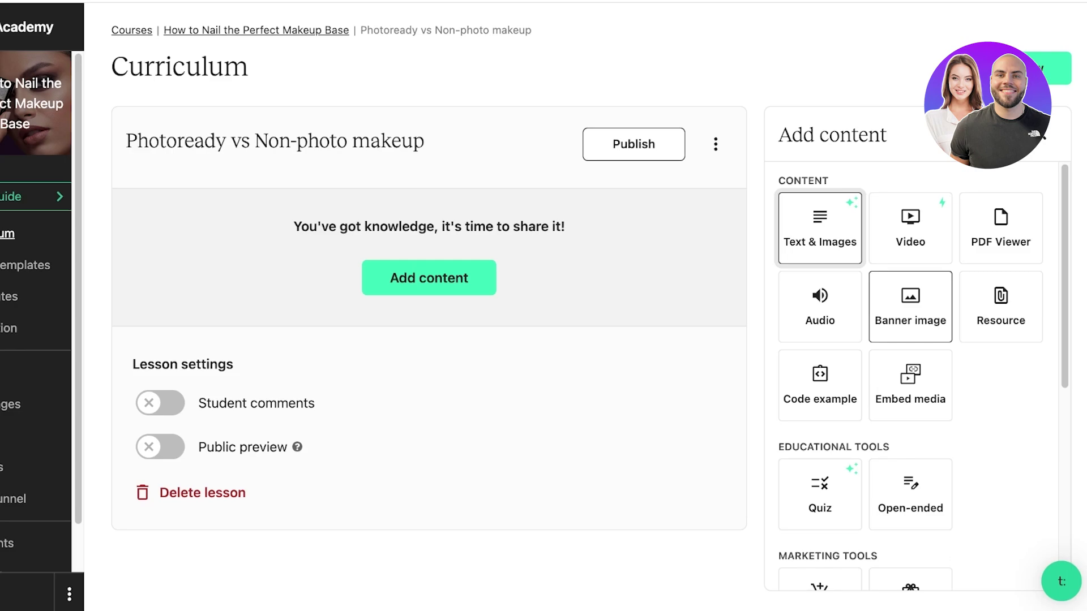
scroll(910, 362, "down", 3)
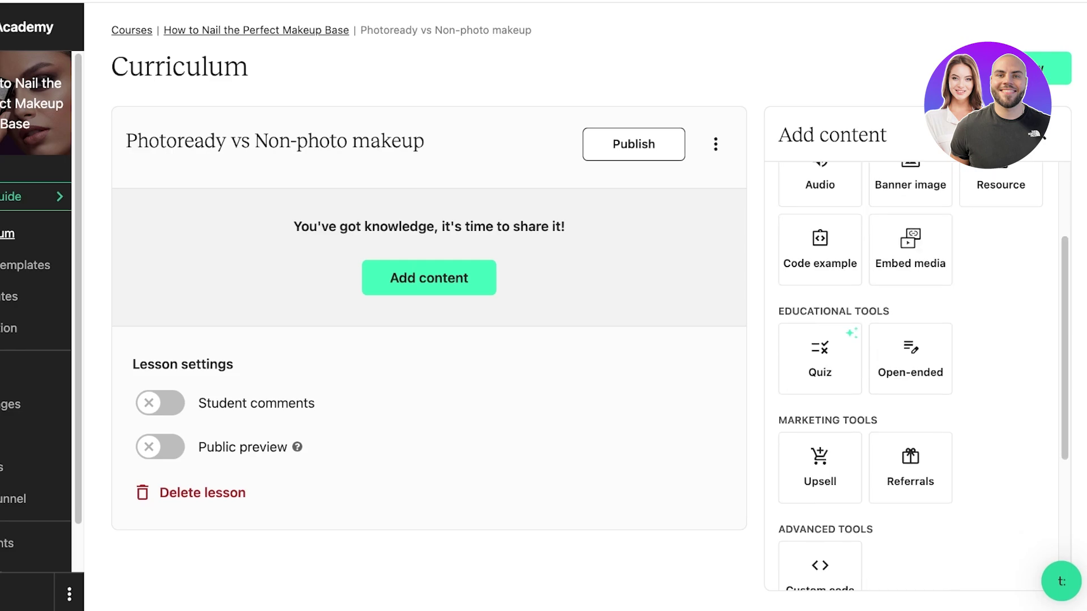
scroll(910, 362, "down", 5)
scroll(819, 339, "up", 3)
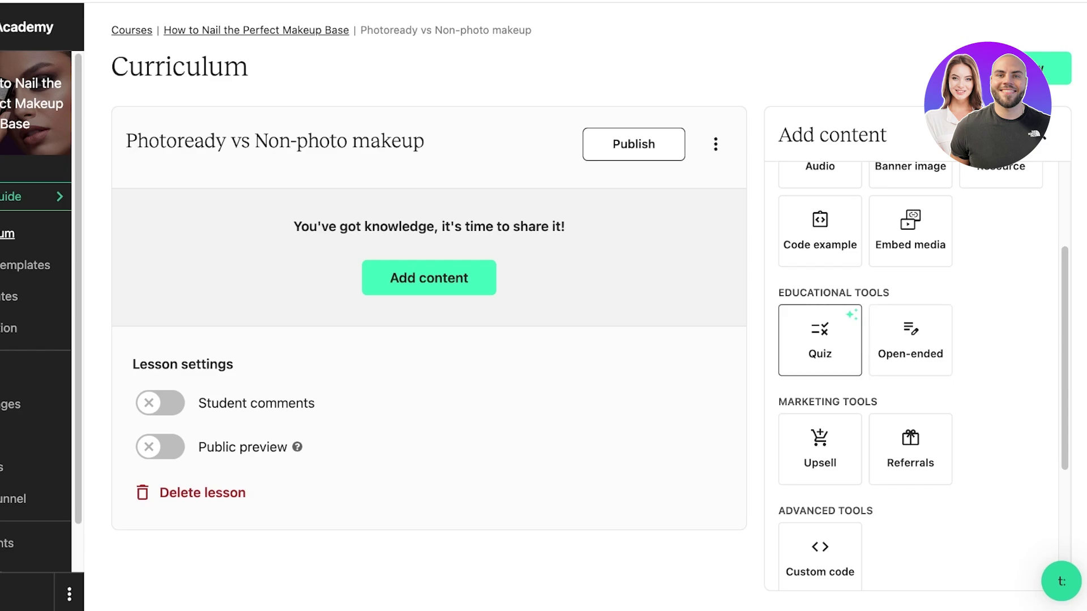
scroll(819, 339, "down", 3)
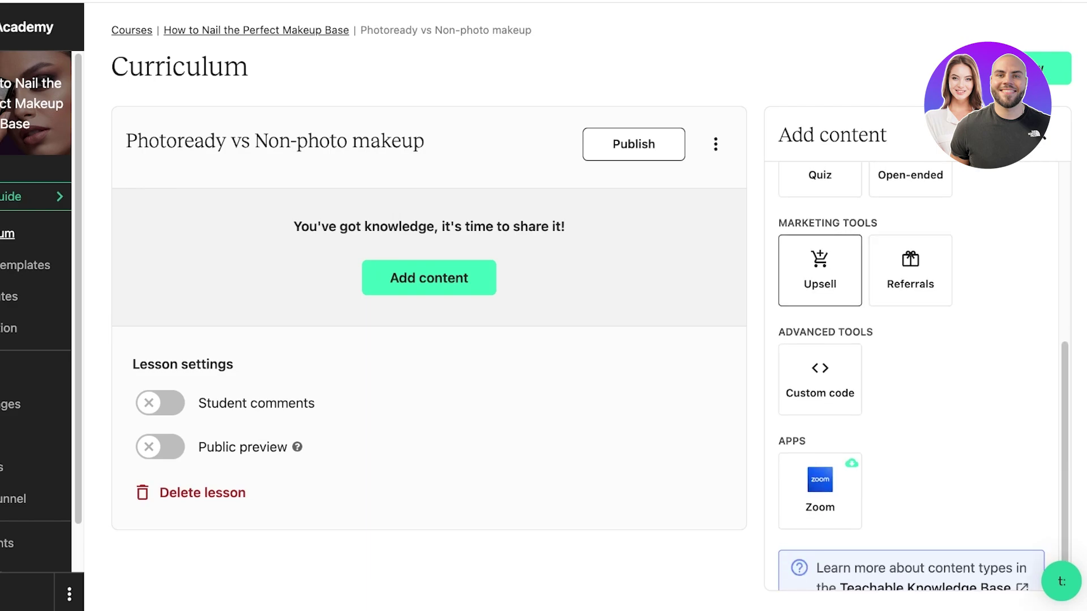
scroll(820, 340, "down", 1)
scroll(820, 339, "up", 3)
scroll(820, 340, "down", 3)
scroll(819, 340, "up", 5)
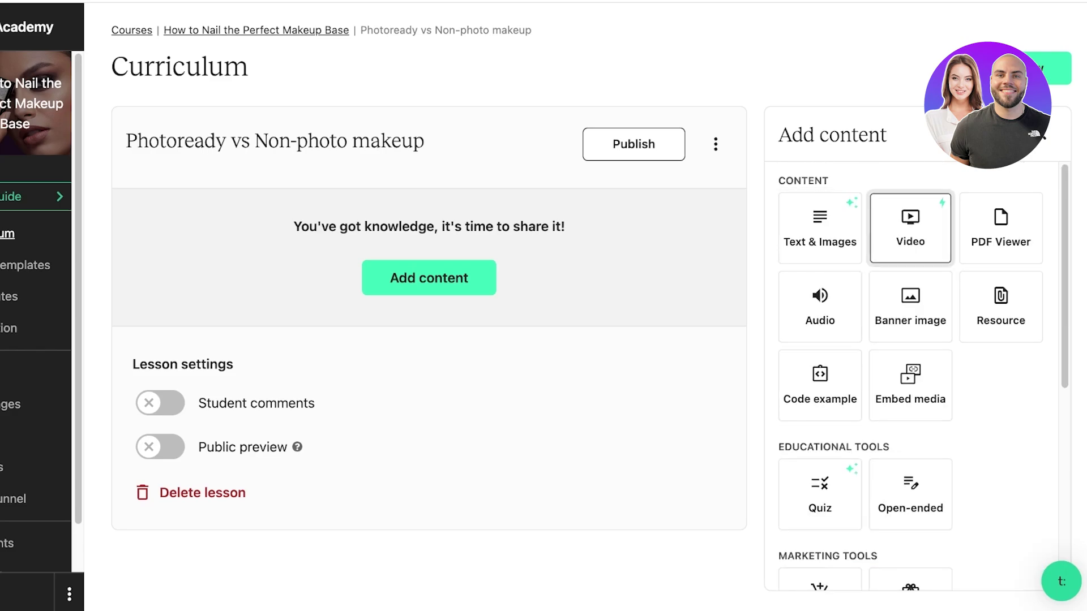
- Reopen the content type choices, start adding a Video, and cancel it
key("Escape")
left_click(429, 277)
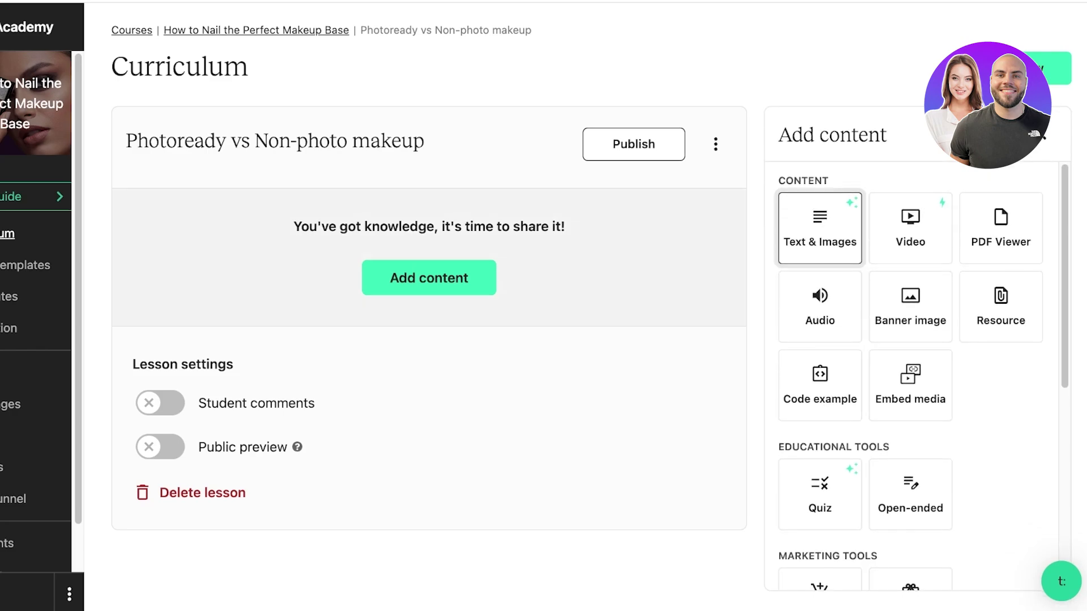
left_click(918, 227)
key("Escape")
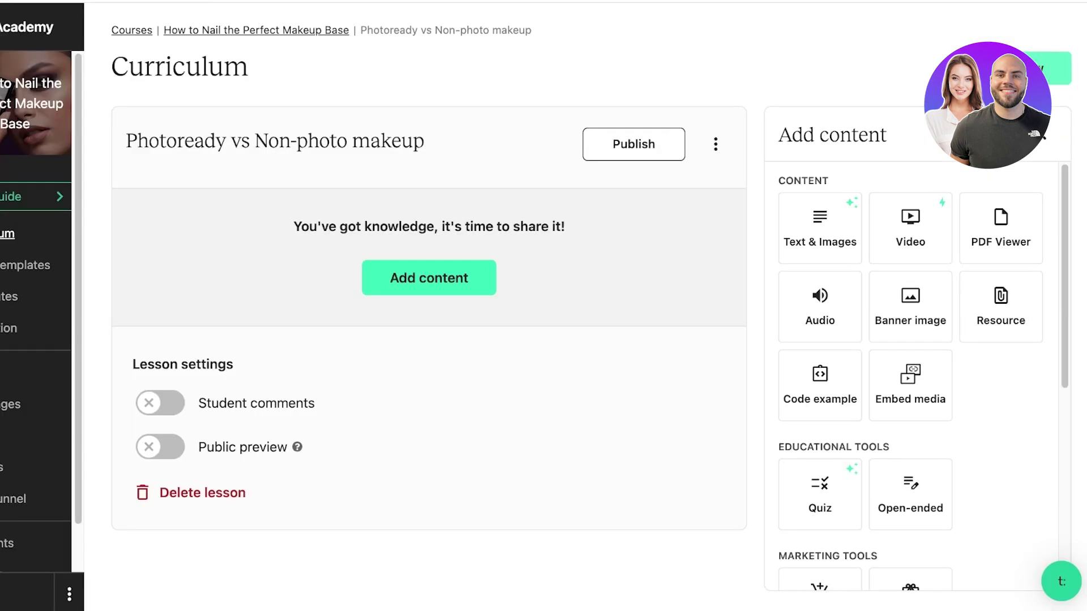
scroll(911, 367, "down", 7)
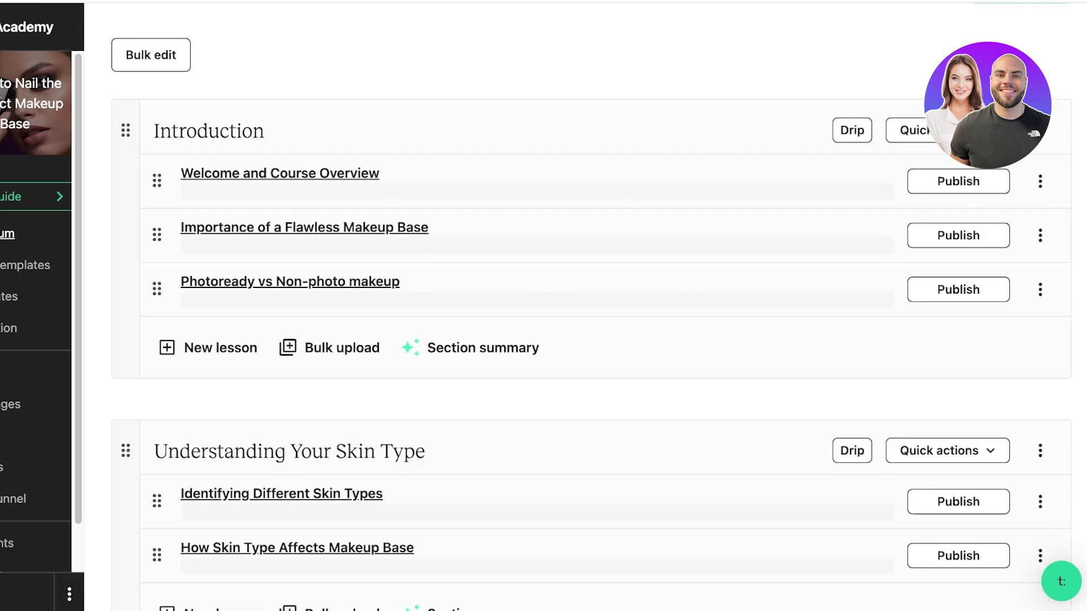
- Scroll through the curriculum to review the Introduction section's three lessons
scroll(566, 339, "down", 10)
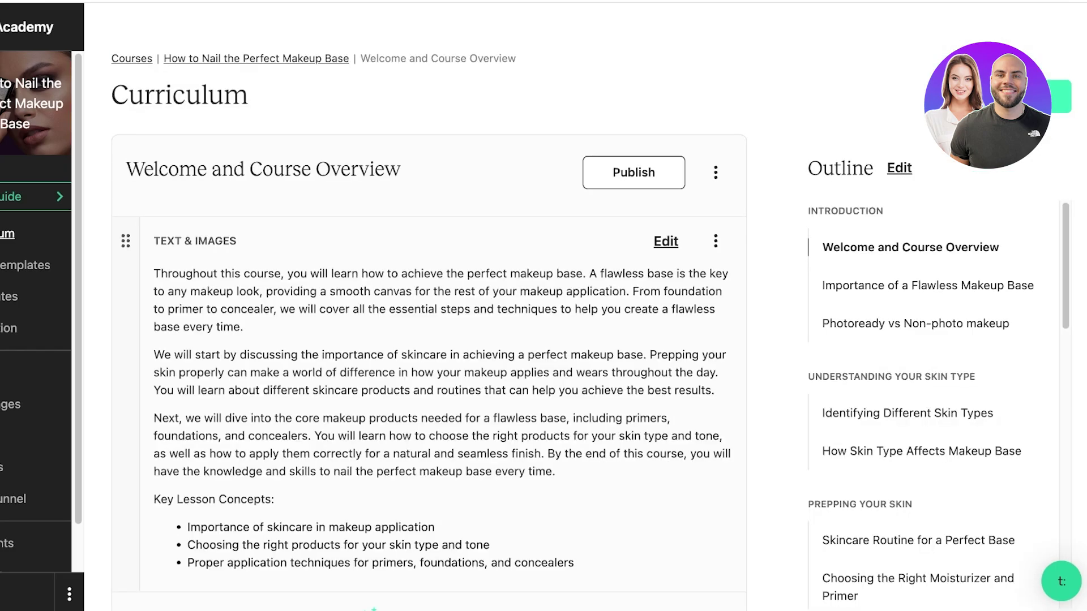
scroll(430, 305, "down", 6)
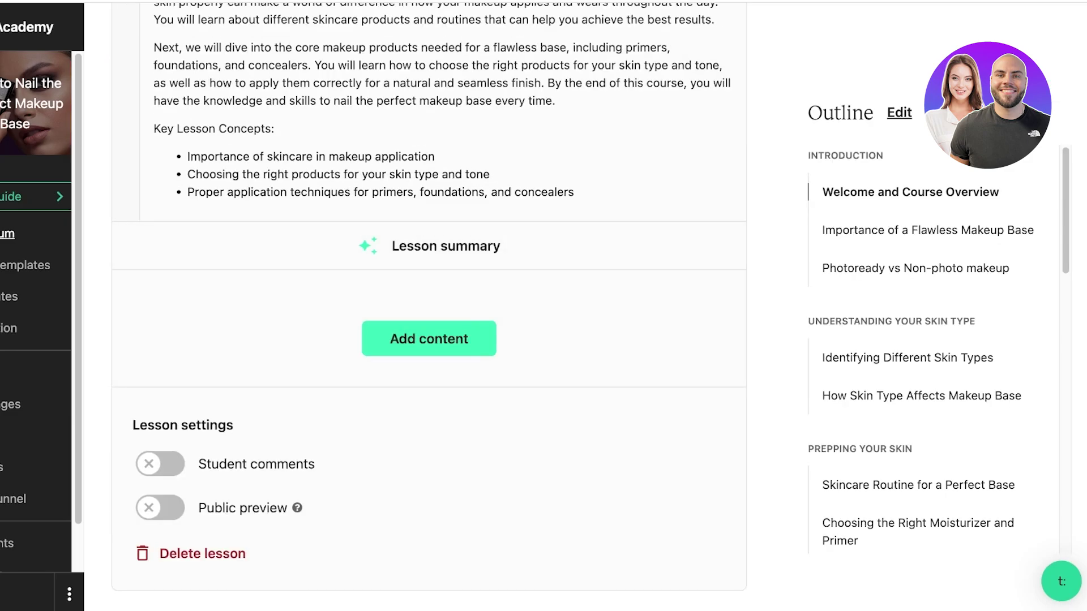
scroll(430, 306, "up", 6)
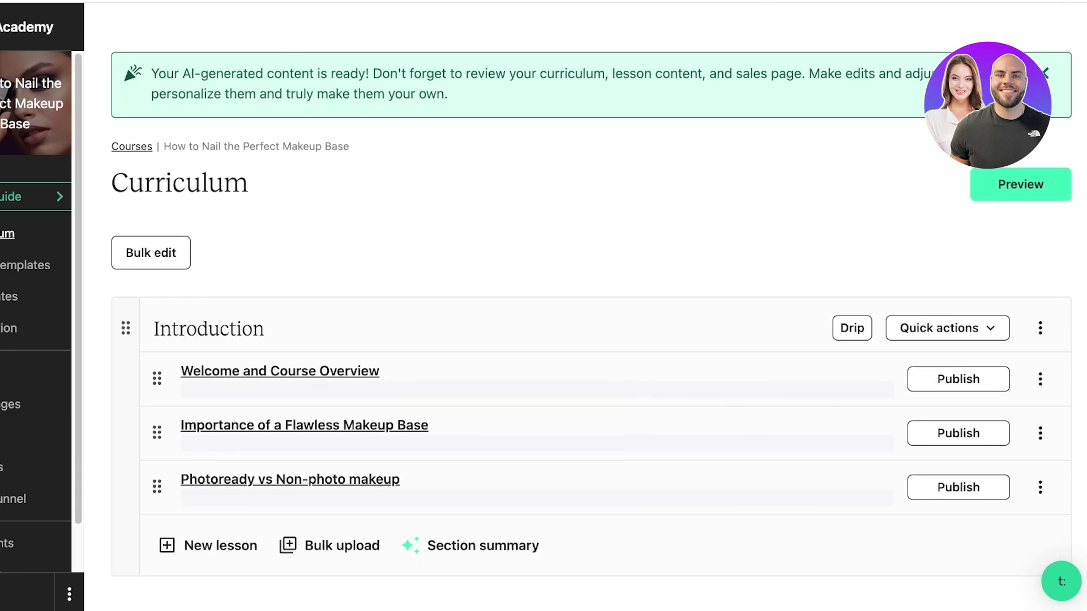
scroll(565, 305, "down", 15)
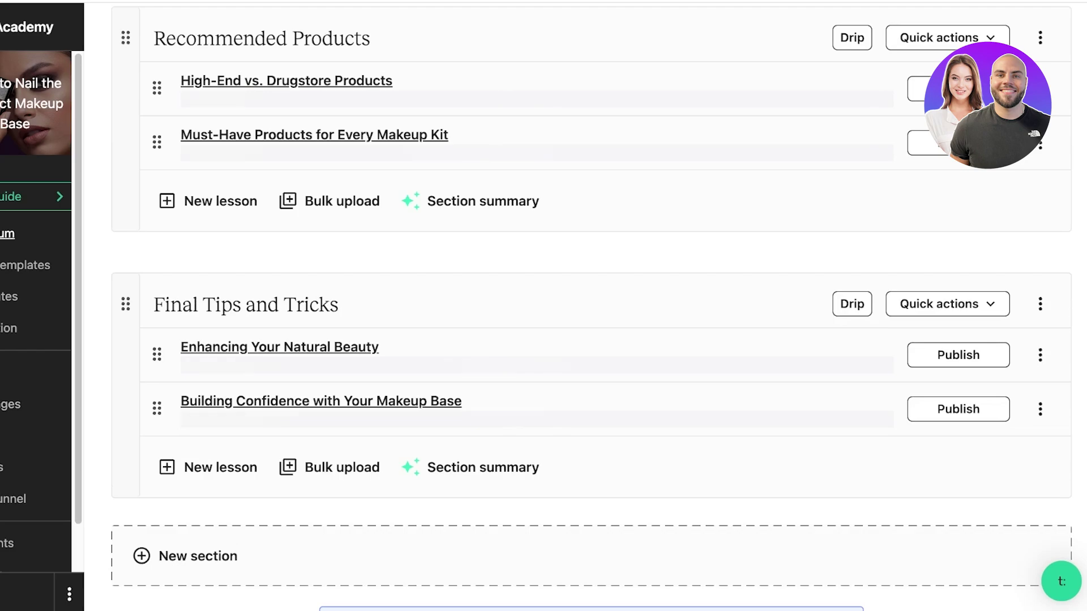
scroll(566, 306, "up", 15)
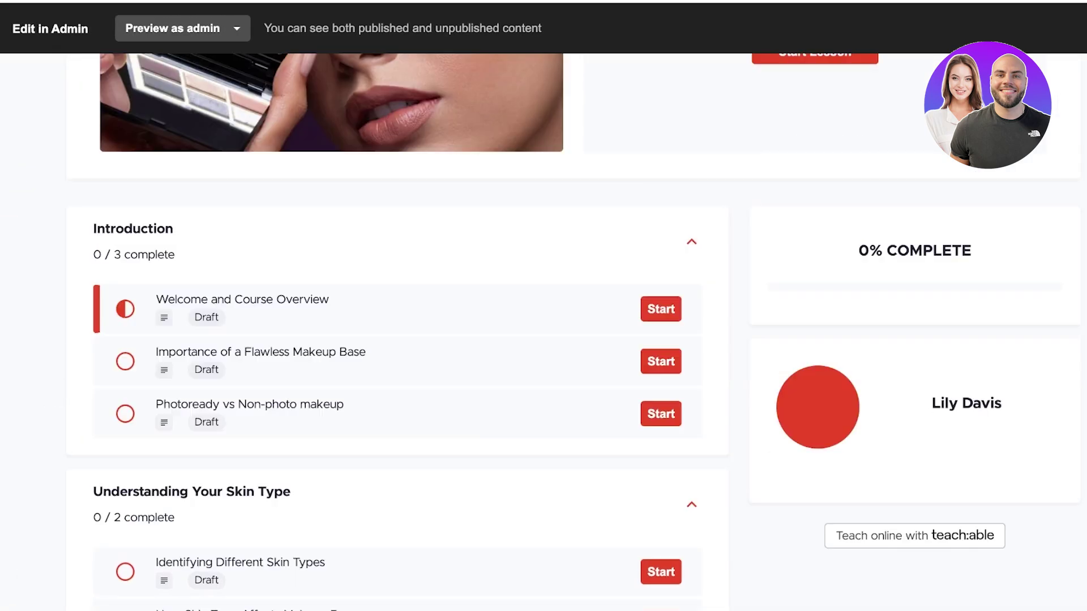
- Preview the Welcome lesson and open Importance of a Flawless Makeup Base as a student
scroll(565, 340, "down", 15)
scroll(566, 339, "up", 19)
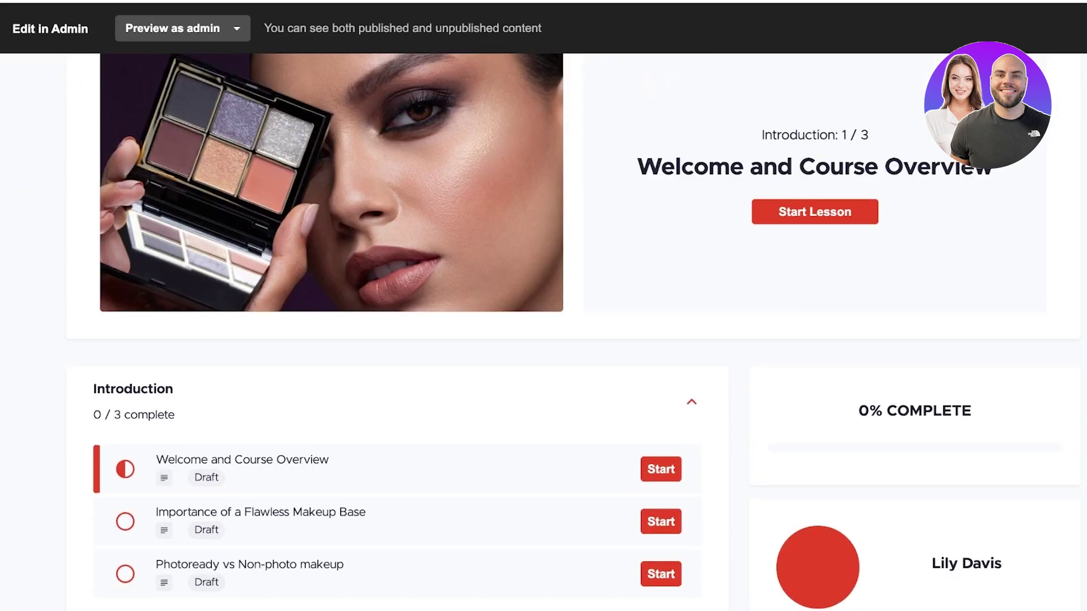
scroll(136, 362, "down", 10)
scroll(135, 363, "up", 10)
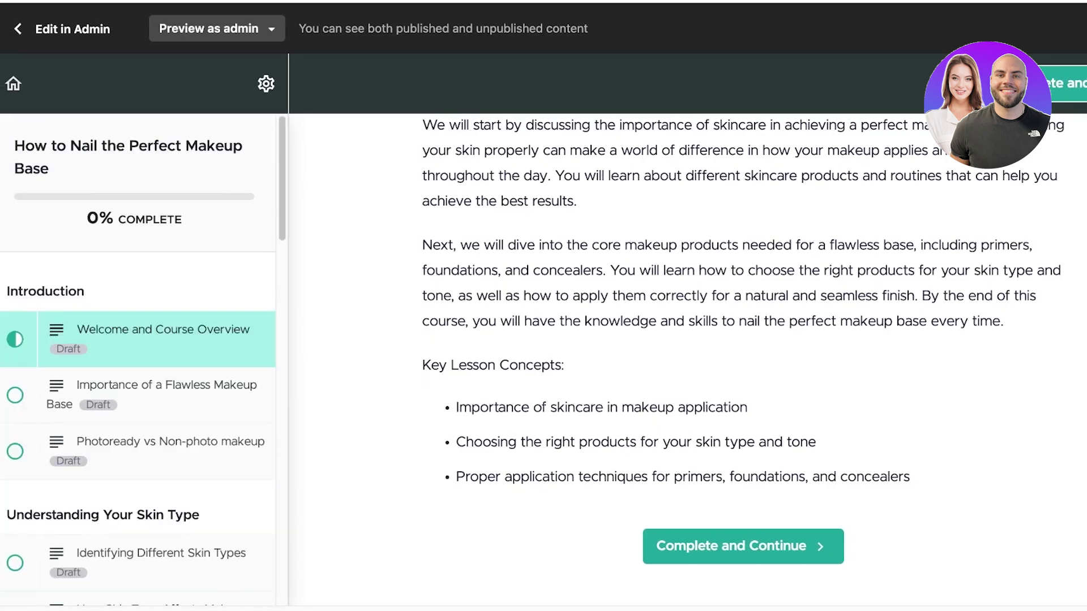
left_click(164, 391)
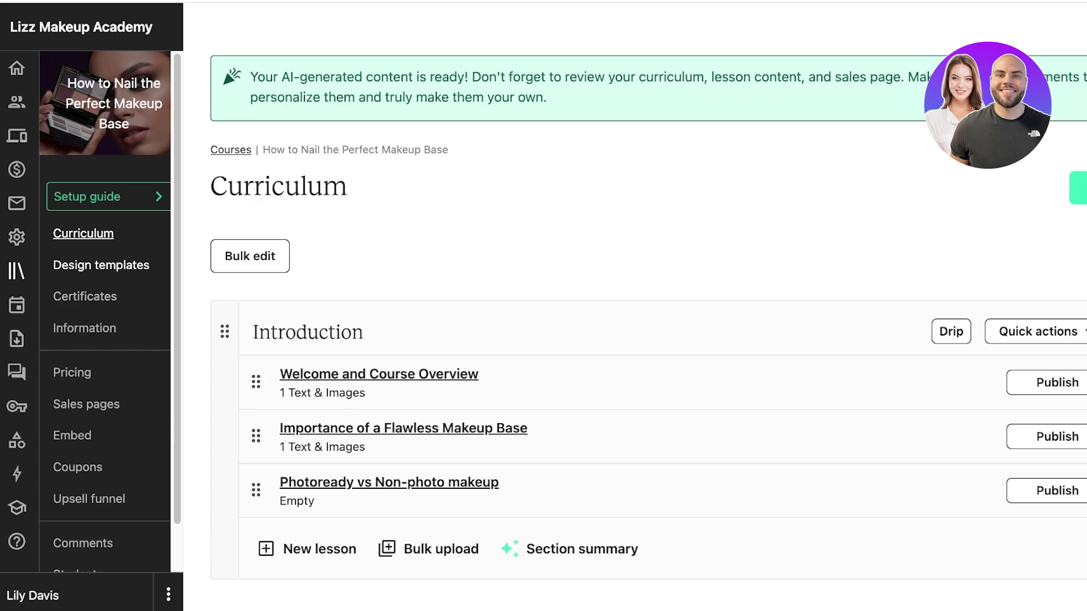
- Review the course's Design templates, Certificates and Information pages, then return to the school Home
left_click(100, 265)
scroll(543, 340, "down", 8)
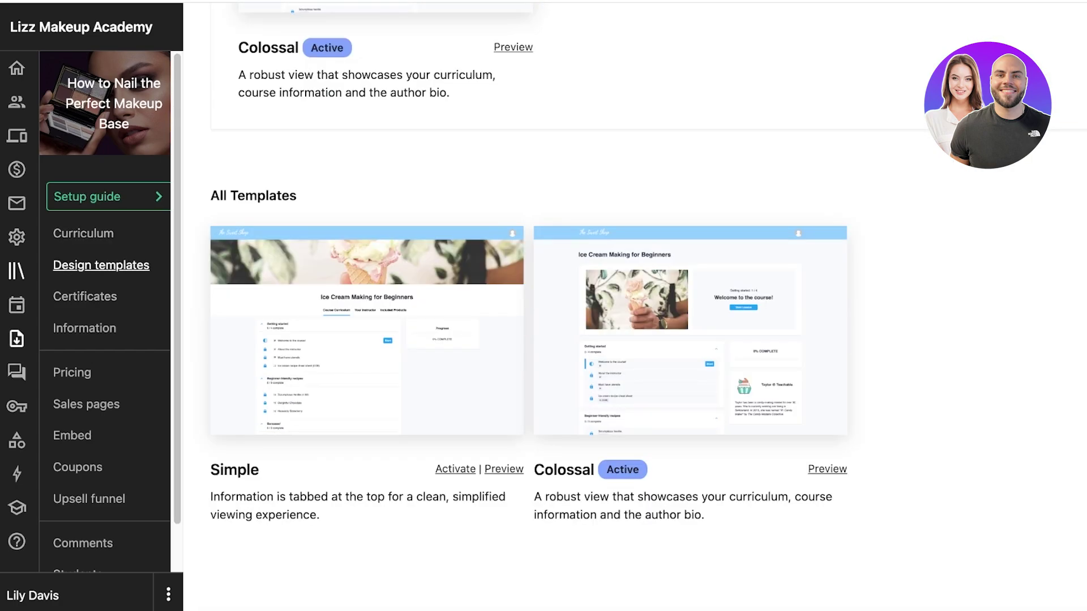
left_click(85, 296)
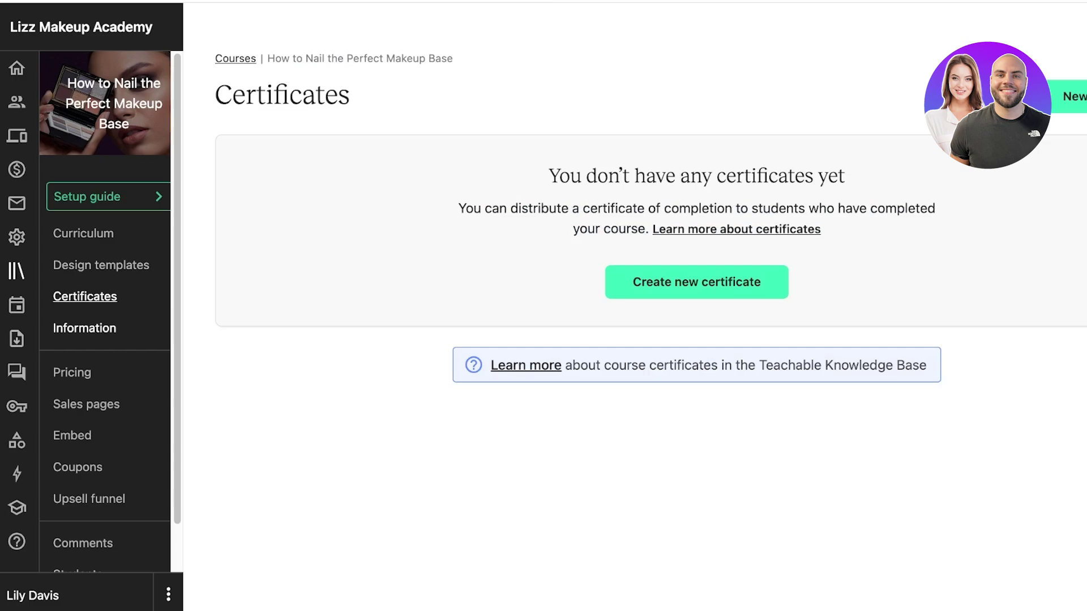
left_click(85, 329)
scroll(105, 311, "down", 1)
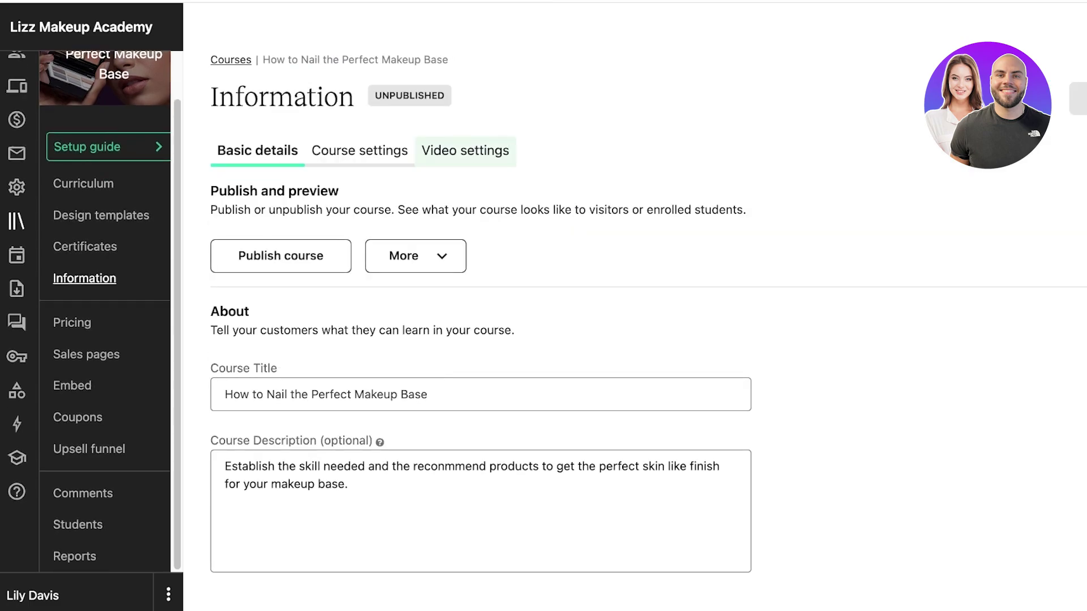
scroll(622, 311, "down", 6)
scroll(481, 306, "down", 6)
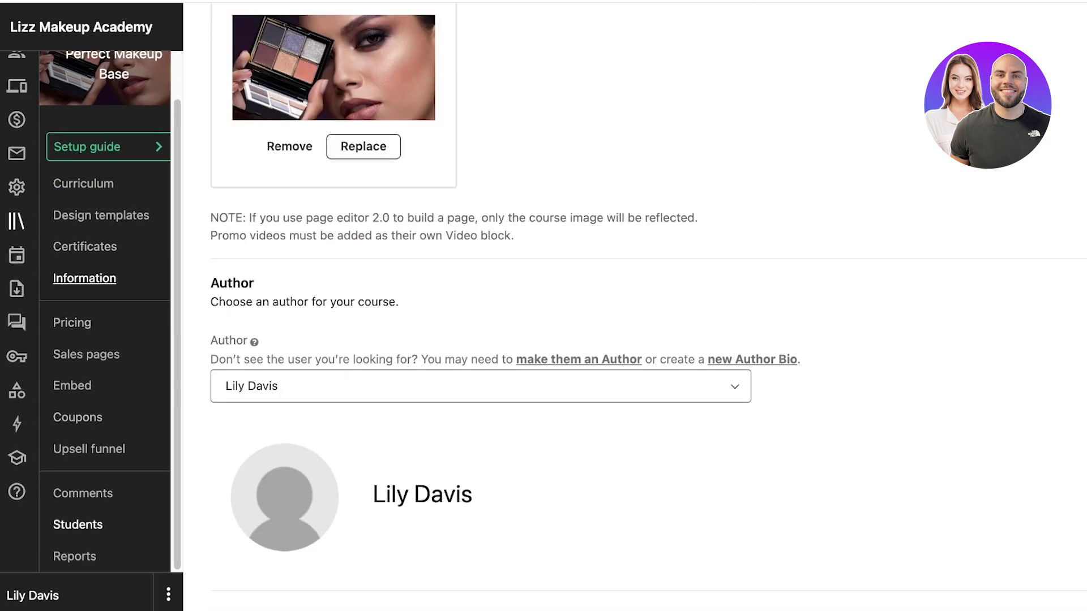
scroll(17, 114, "up", 1)
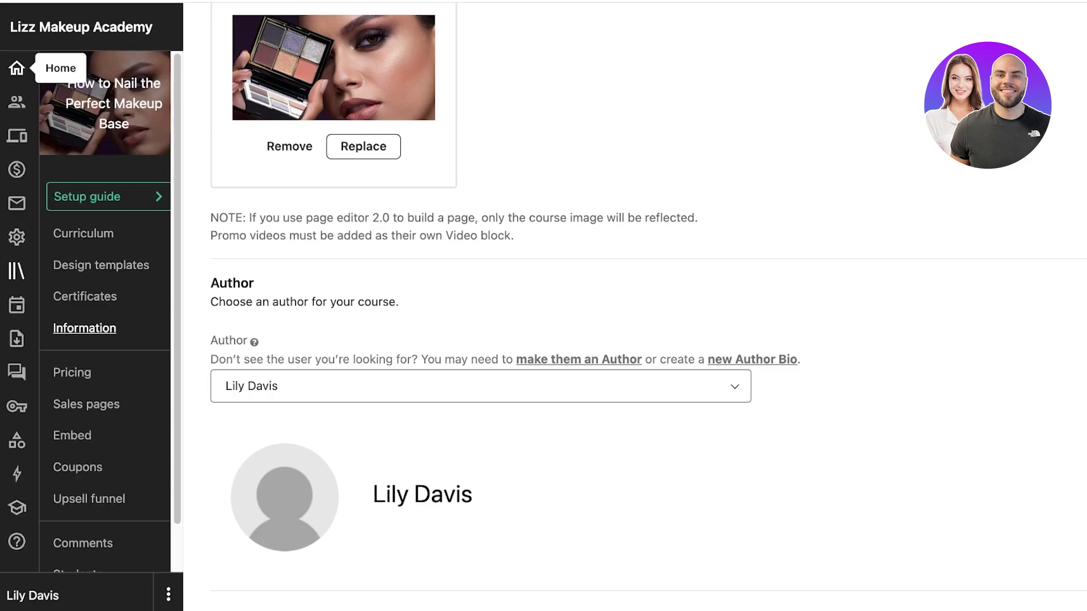
left_click(17, 67)
- Check the course's publish and preview actions, then dismiss the cookie banner on the pricing page
left_click(63, 323)
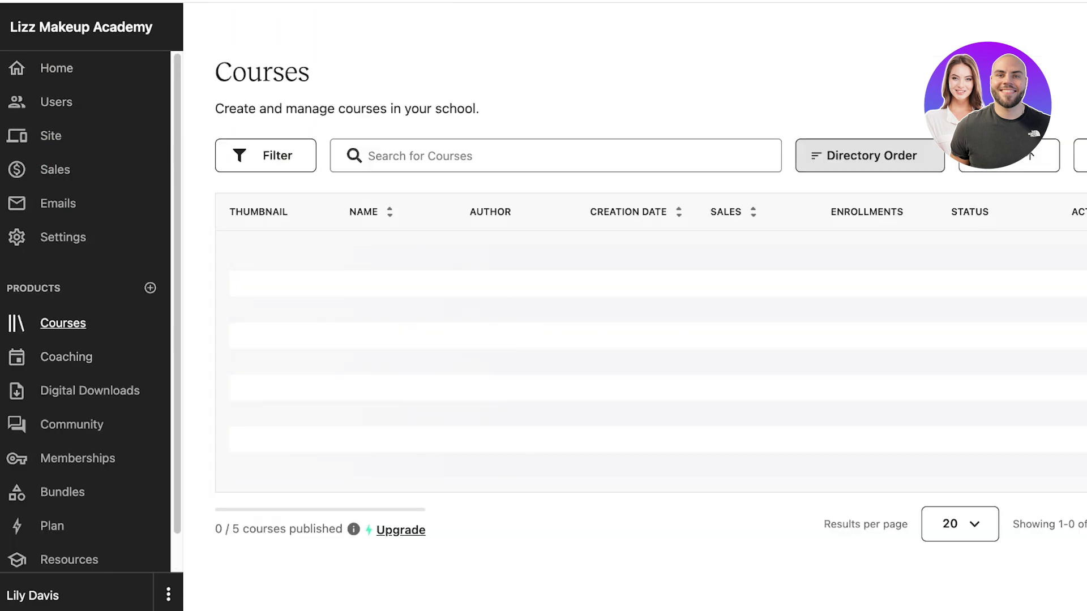
left_click(972, 275)
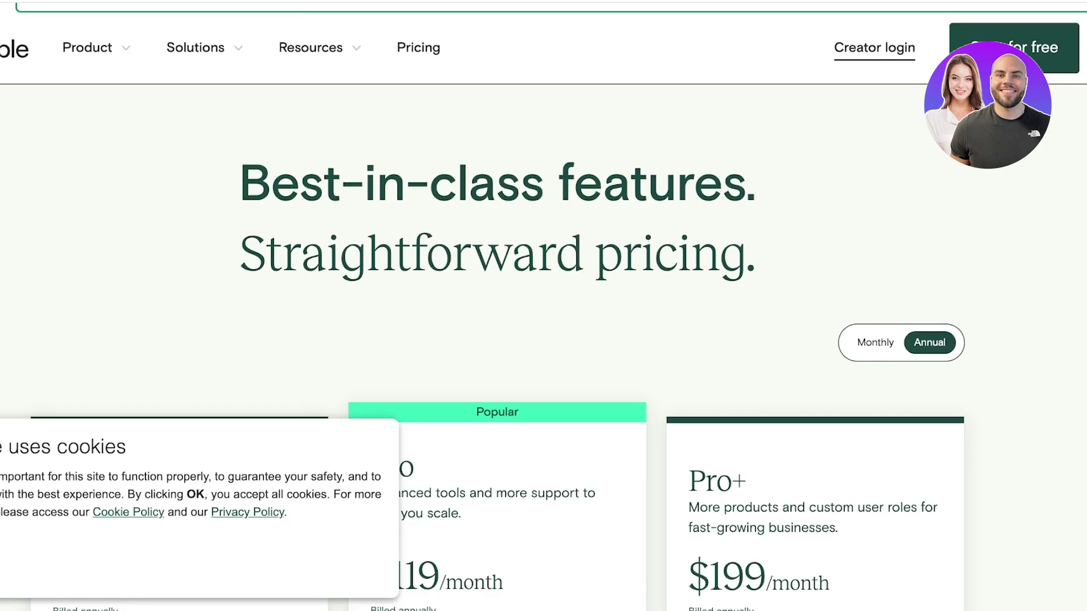
scroll(543, 305, "down", 5)
left_click(17, 559)
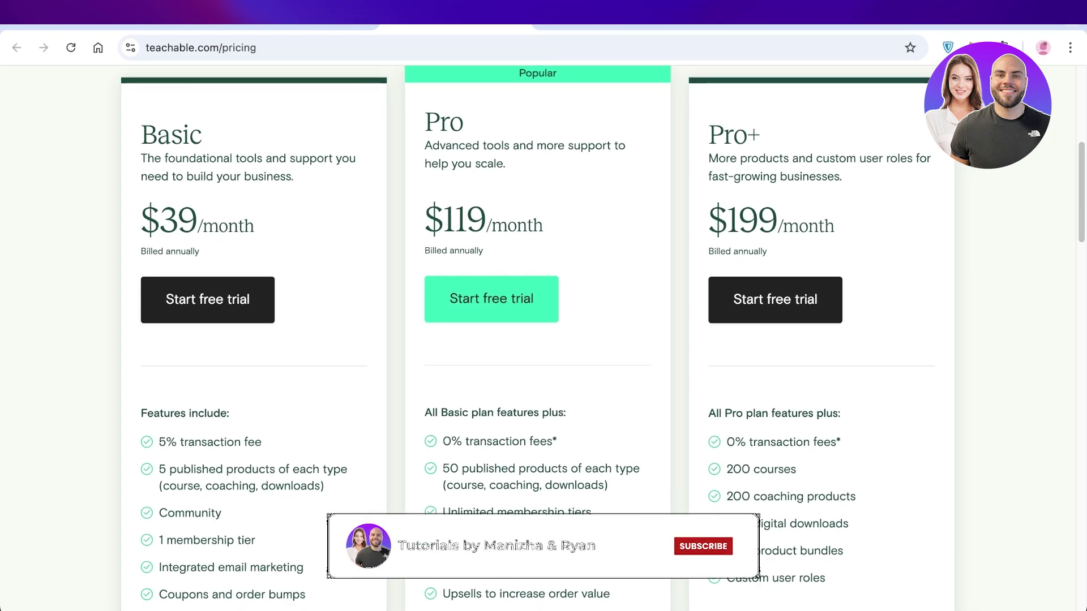
scroll(538, 339, "down", 1)
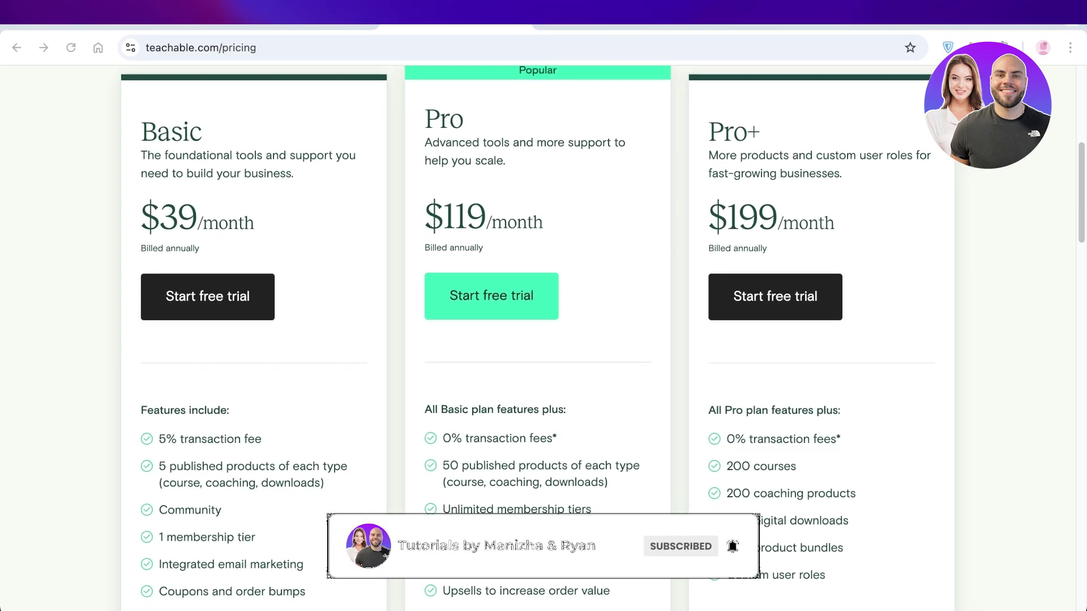